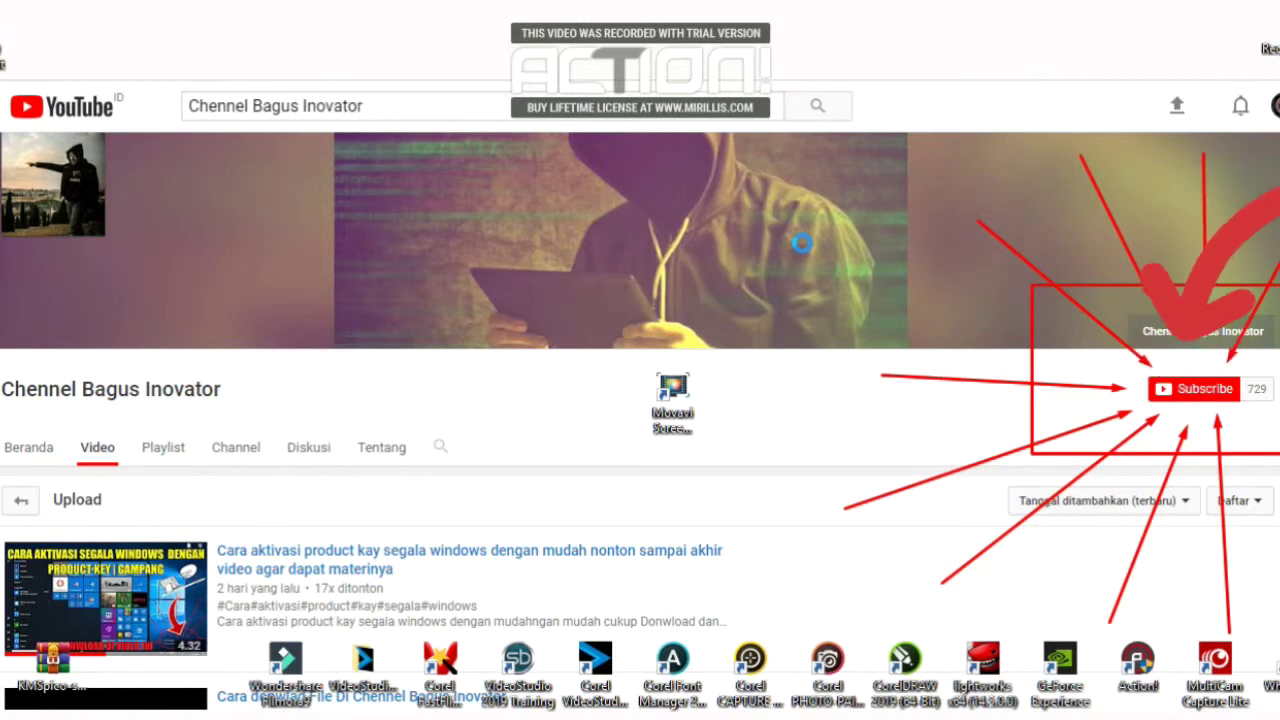
# Launch IObit Uninstaller from the Movavi Screen Capture Studio 6 desktop shortcut and allow it to make changes to the device
pyautogui.rightClick(795, 210)
pyautogui.click(830, 271)
pyautogui.click(688, 402)
pyautogui.doubleClick(688, 402)
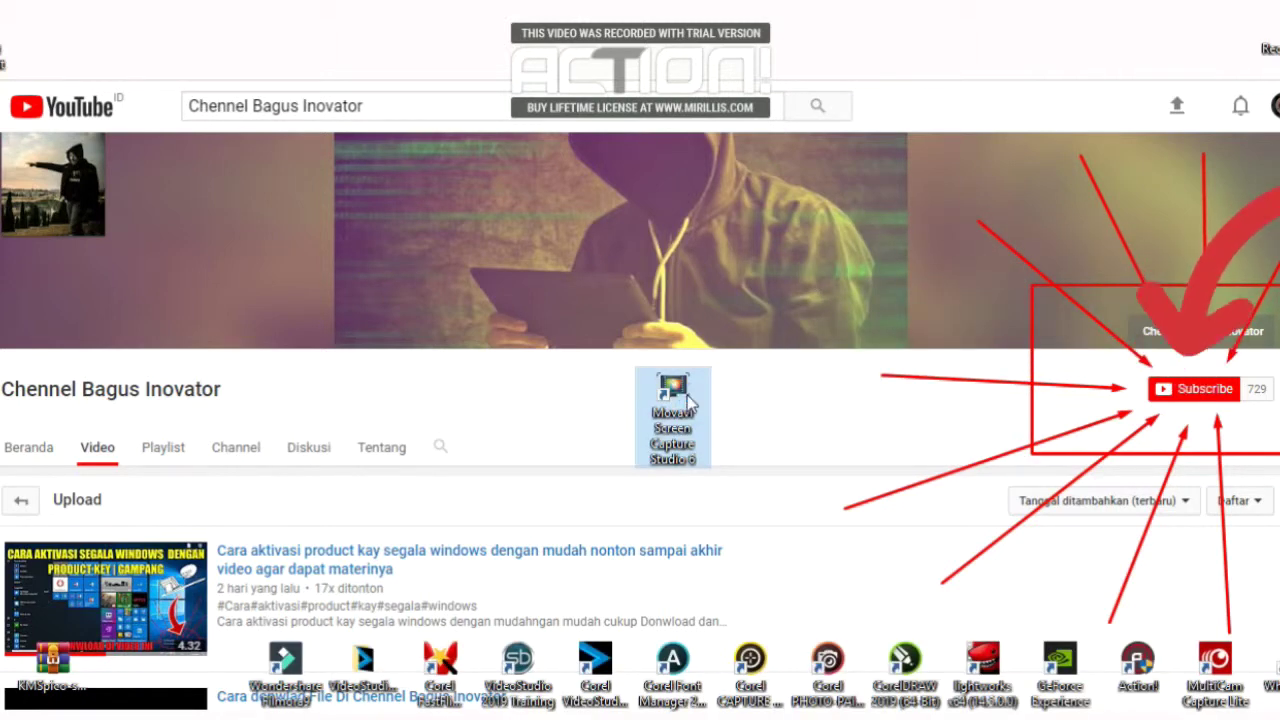
pyautogui.rightClick(688, 402)
pyautogui.click(543, 509)
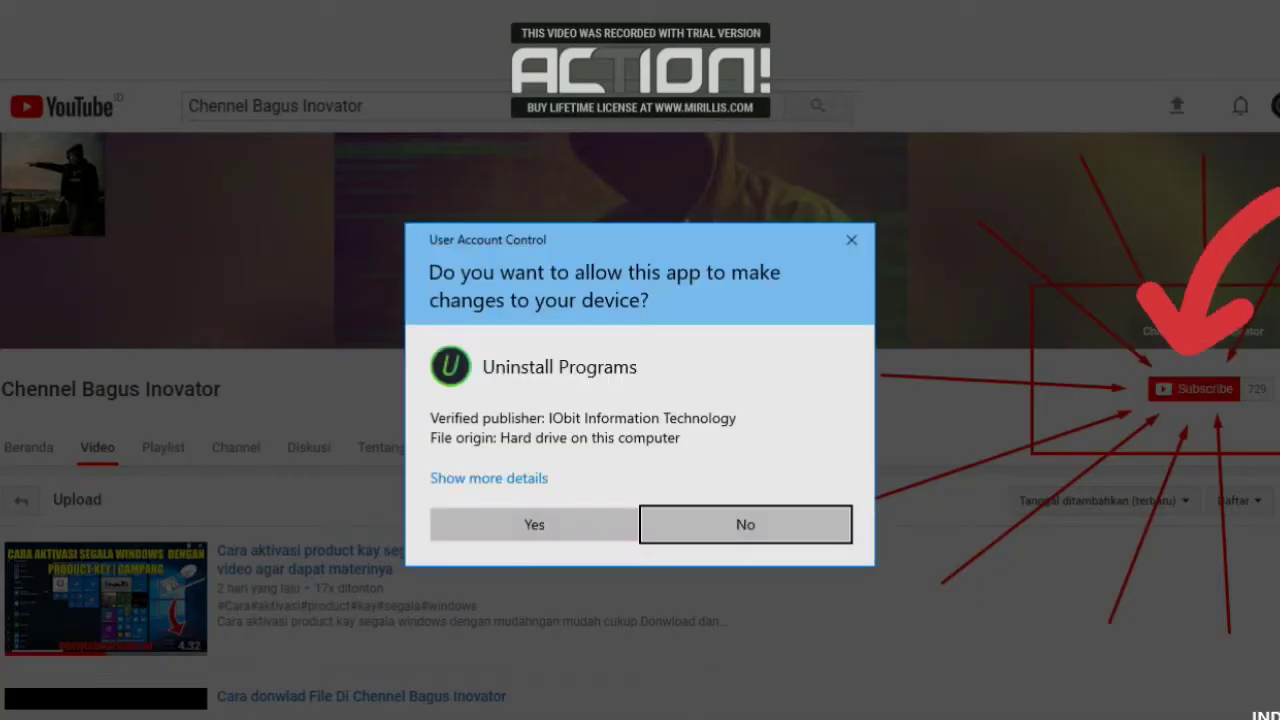
pyautogui.click(613, 512)
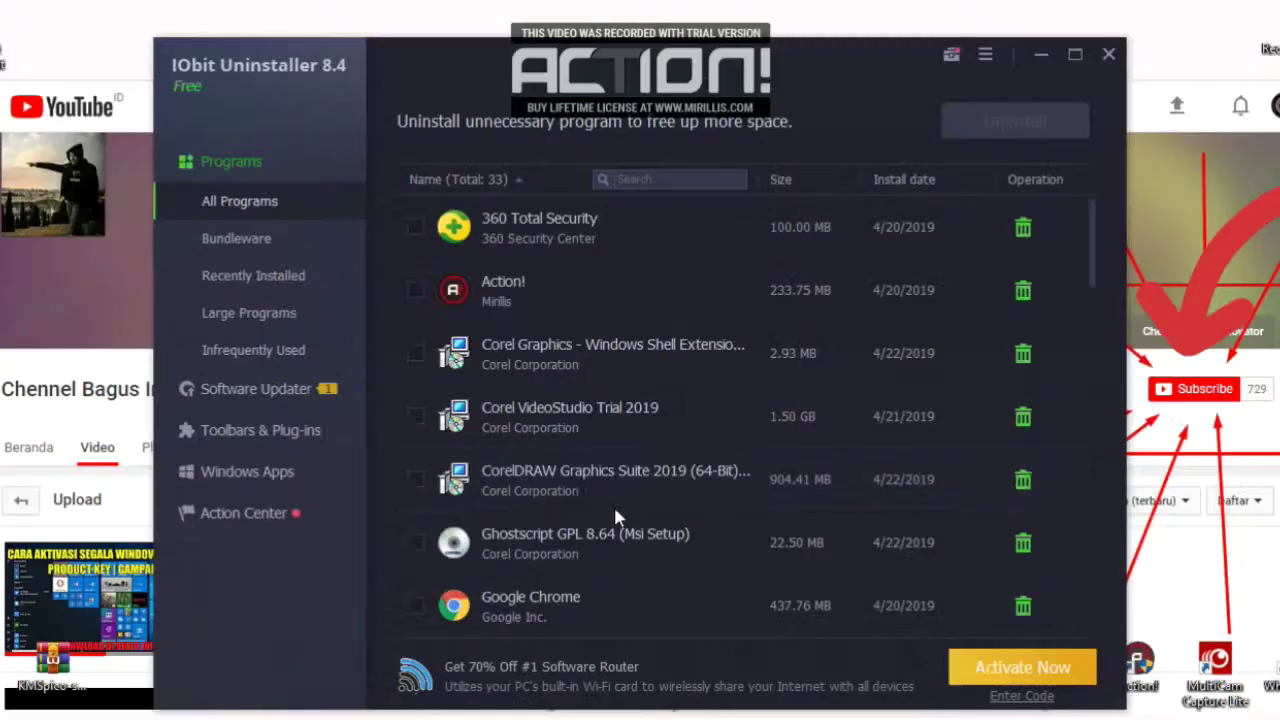
pyautogui.scroll(-3, 727, 430)
pyautogui.scroll(3, 727, 430)
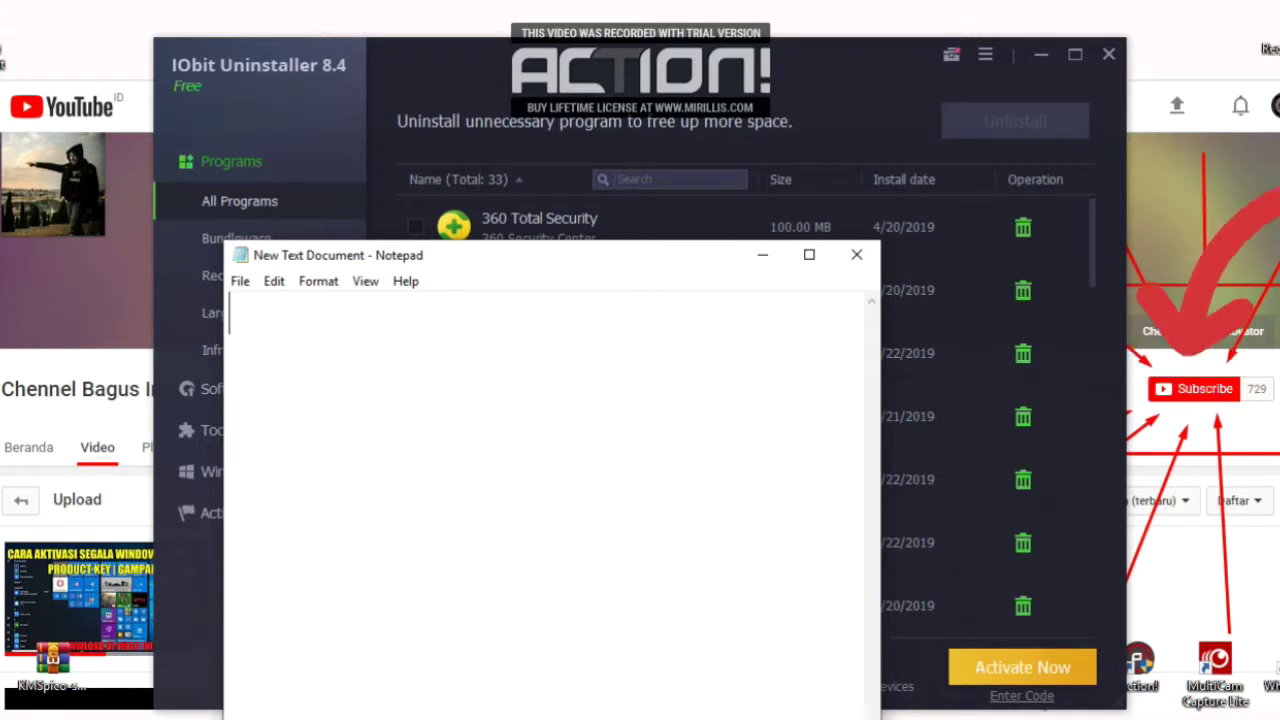
# Write "JIKA KALIAN BLM TAU APKNYA DARI LOBIT UNINSTAL" in the blank Notepad document
pyautogui.write('JIKA KALIAN BLM')
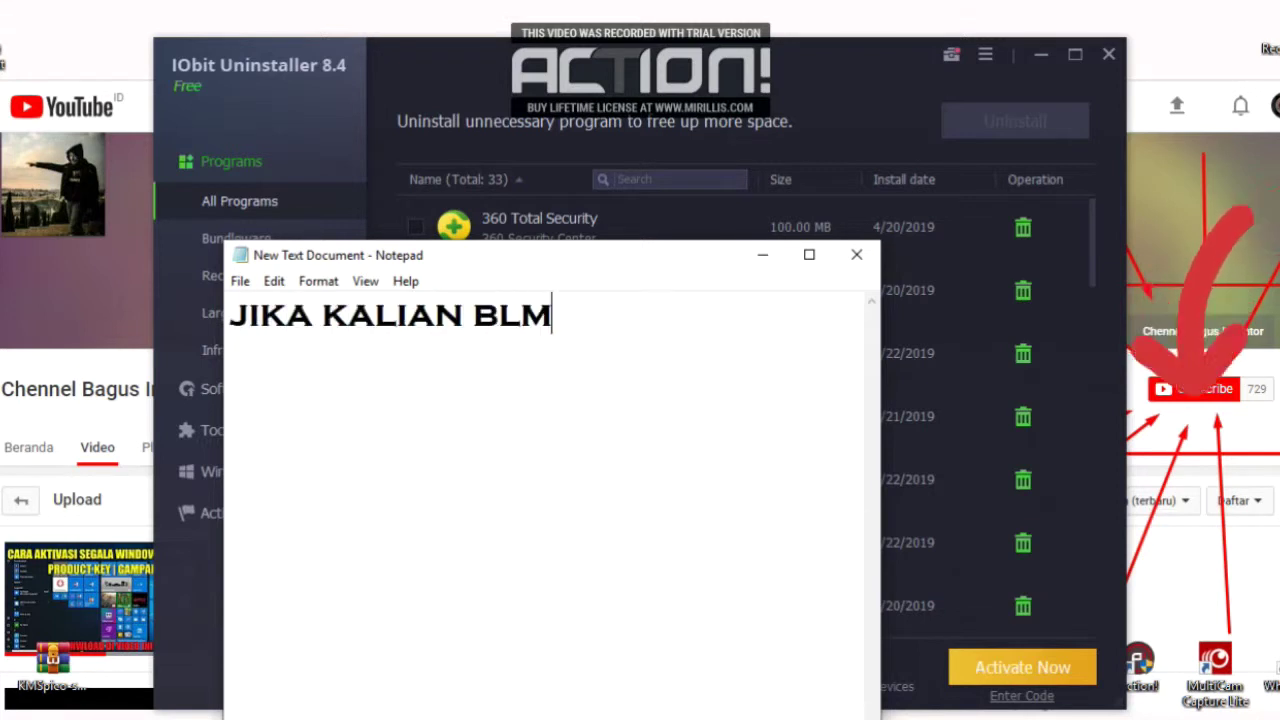
pyautogui.write(' TAU APKNYA')
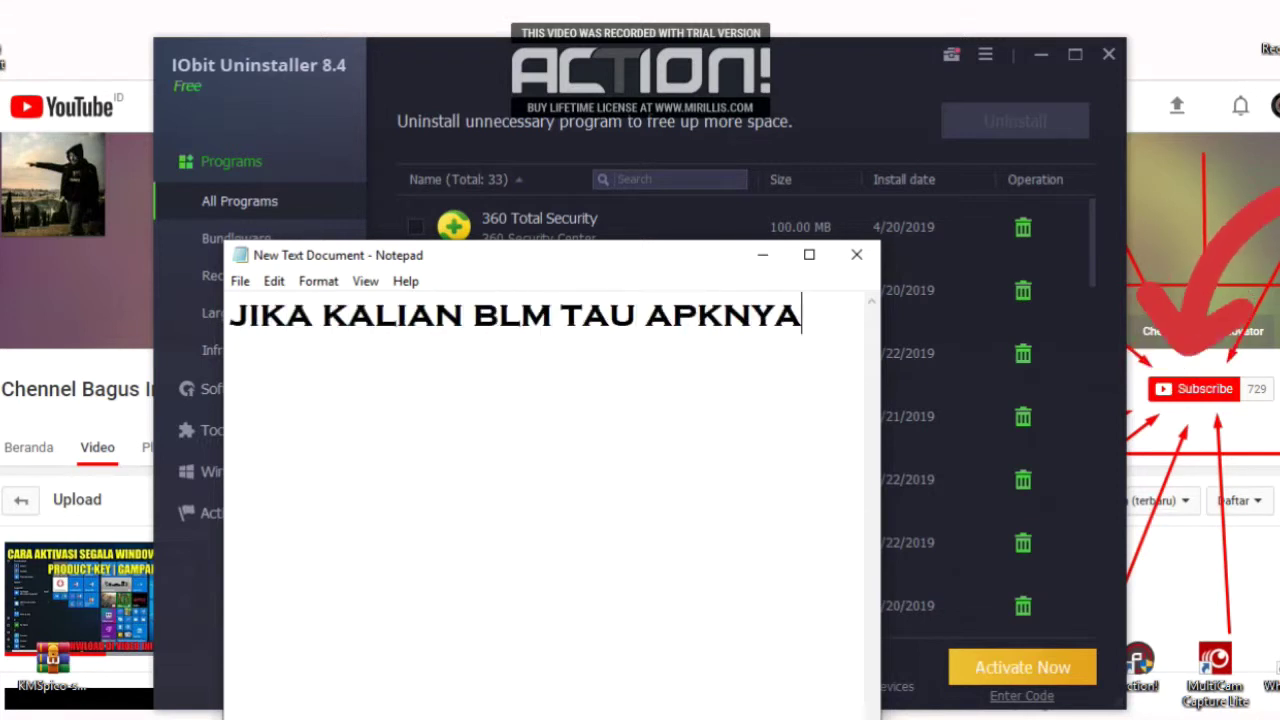
pyautogui.write(' DARI LOBI')
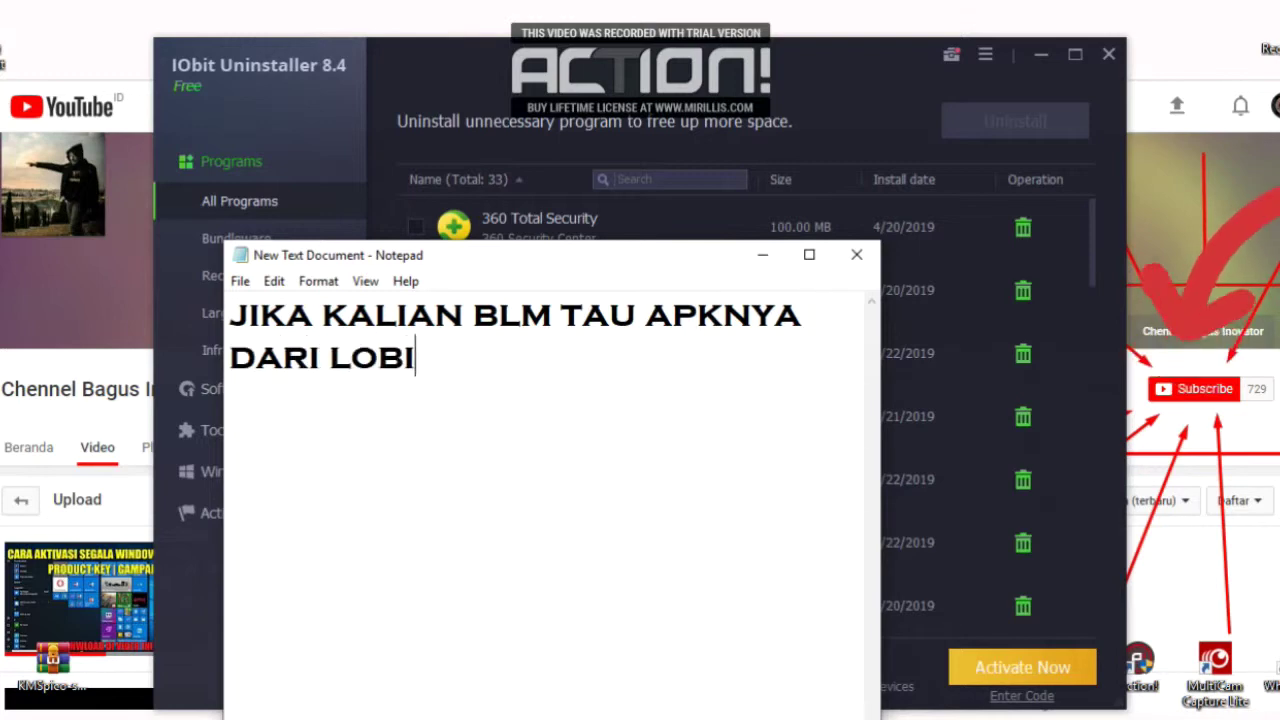
pyautogui.write('T UNINSTAL')
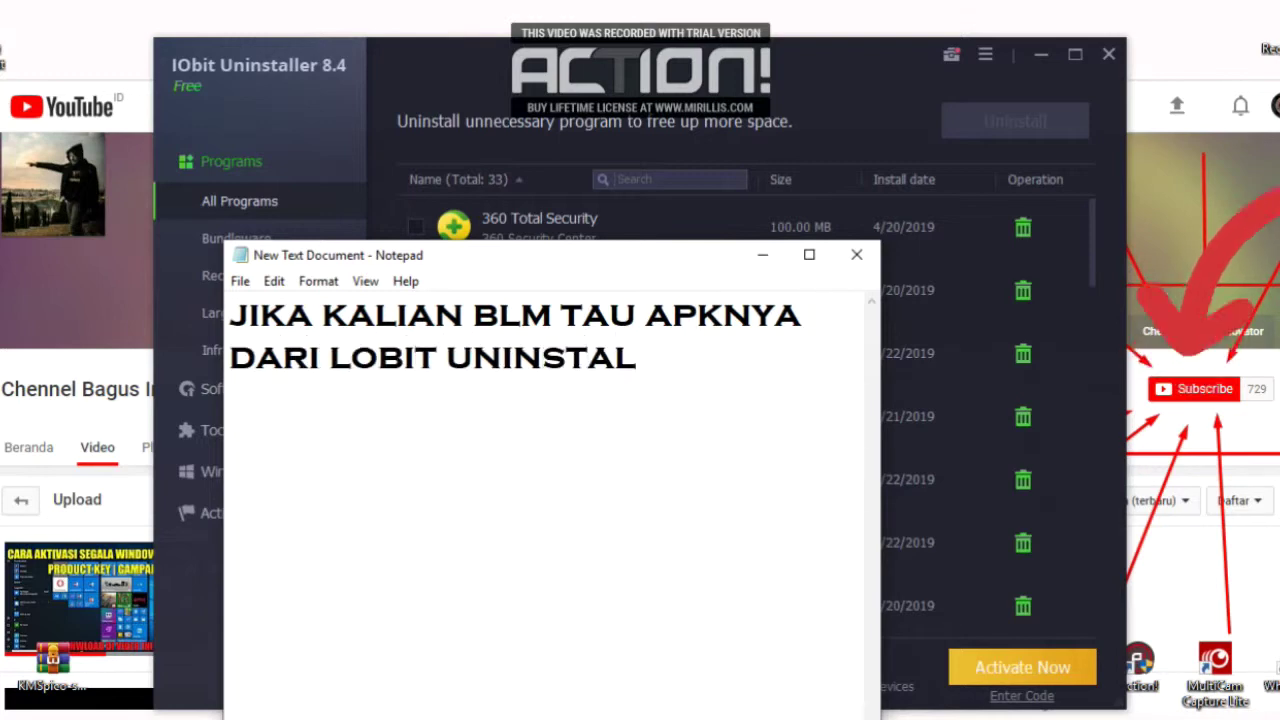
# Continue the note with the sentence "APLIKASI WAJIB ADA DI PC KALIAN" and begin a new line
pyautogui.write('. APLIKASI WAJI')
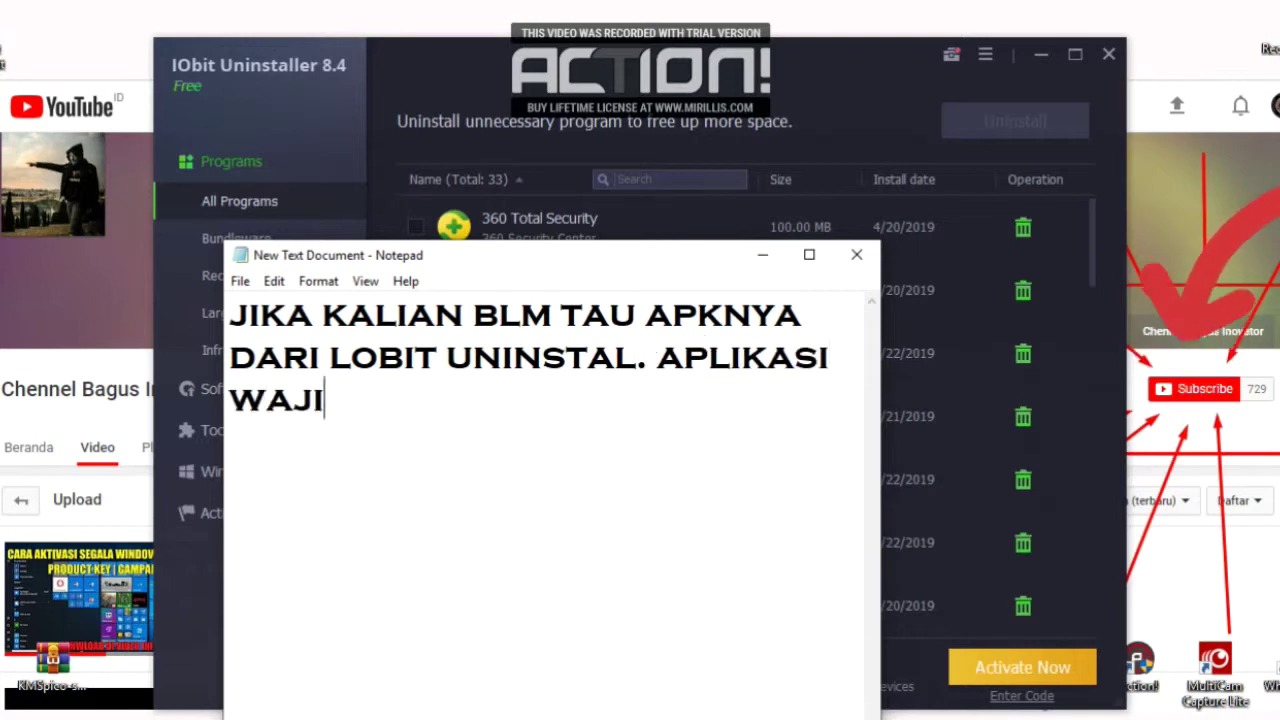
pyautogui.write('B ADA DI ')
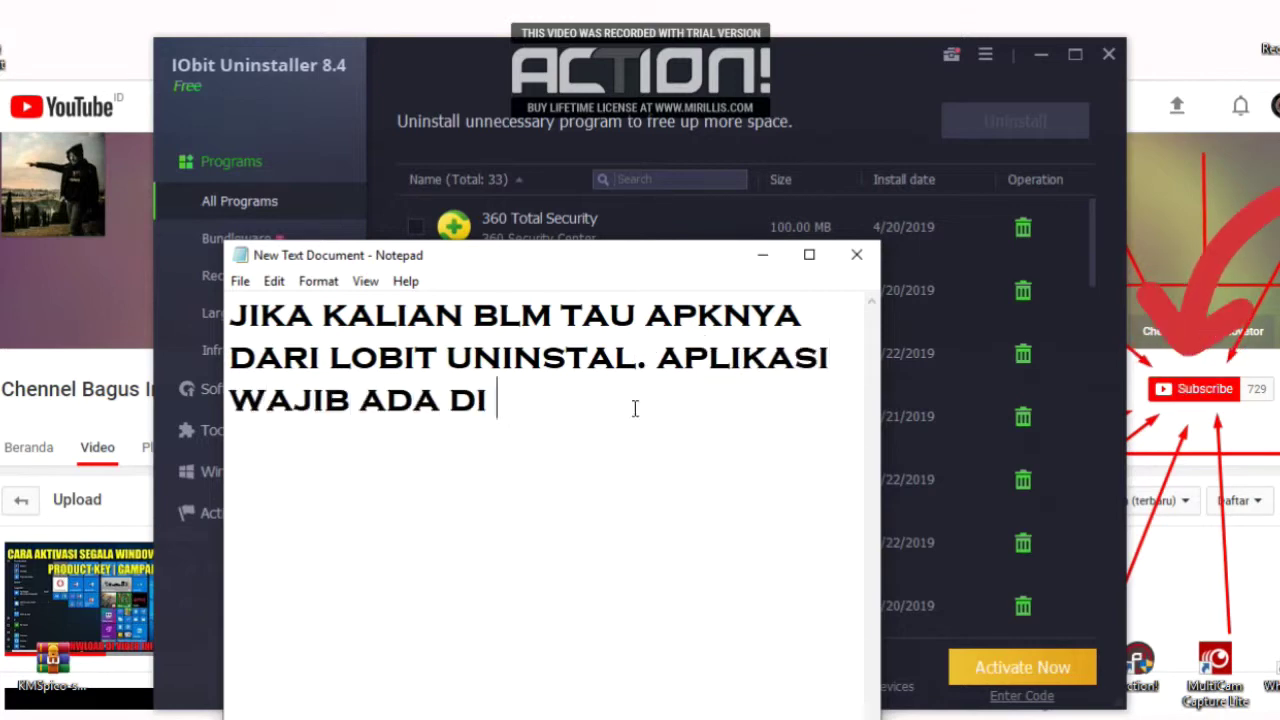
pyautogui.write('PC KLI')
pyautogui.press('BackSpace')
pyautogui.press('BackSpace')
pyautogui.press('BackSpace')
pyautogui.write('A')
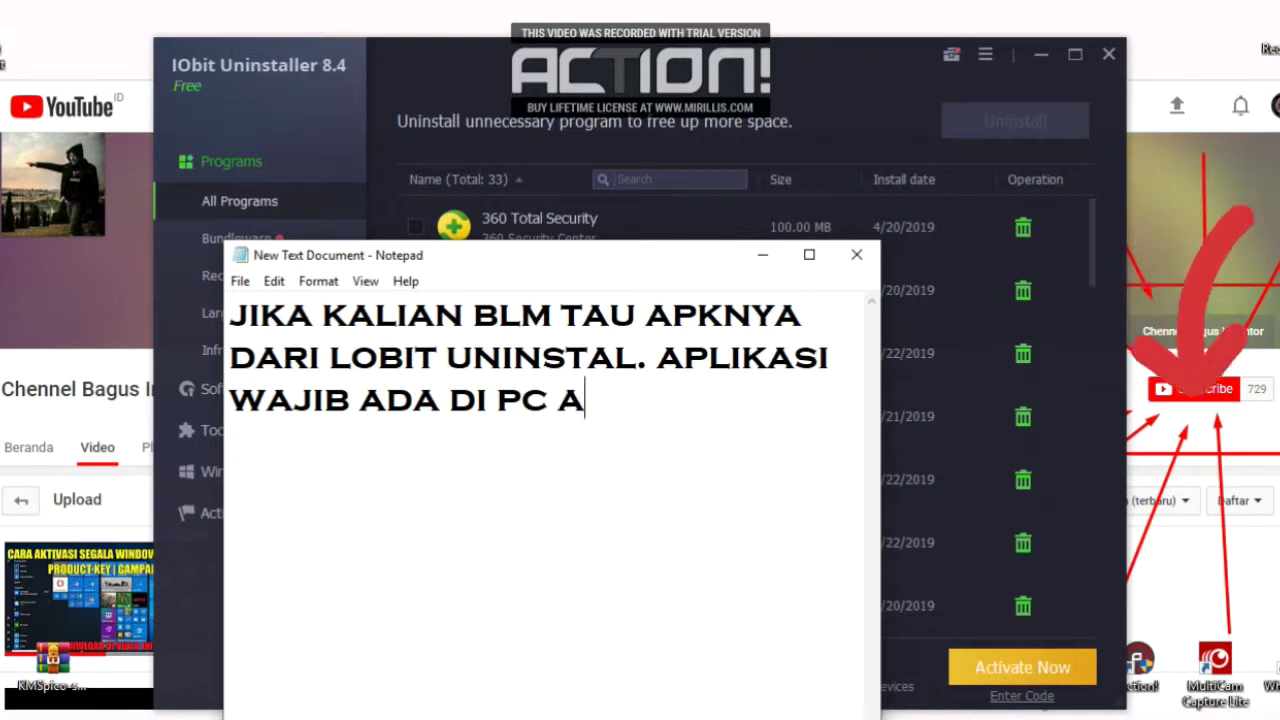
pyautogui.write('KALIAN')
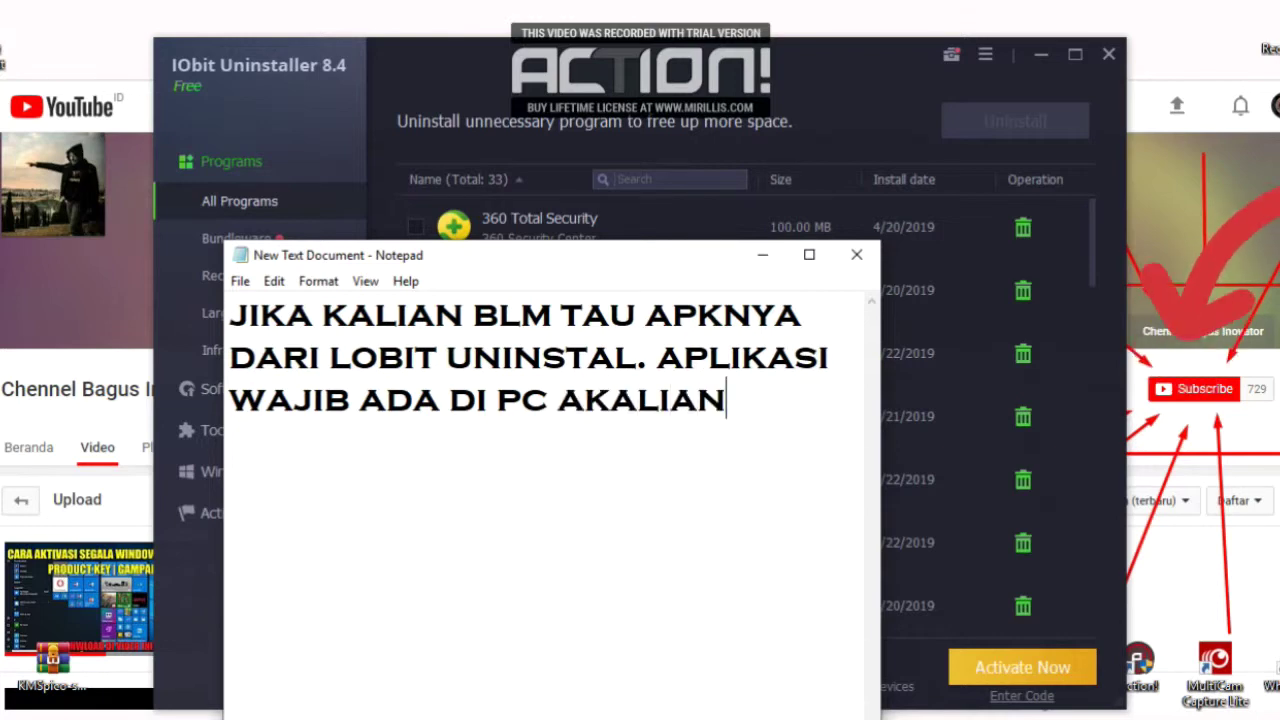
pyautogui.press('BackSpace')
pyautogui.press('BackSpace')
pyautogui.press('BackSpace')
pyautogui.press('BackSpace')
pyautogui.press('BackSpace')
pyautogui.press('BackSpace')
pyautogui.press('BackSpace')
pyautogui.write('KALIAN')
pyautogui.press('Return')
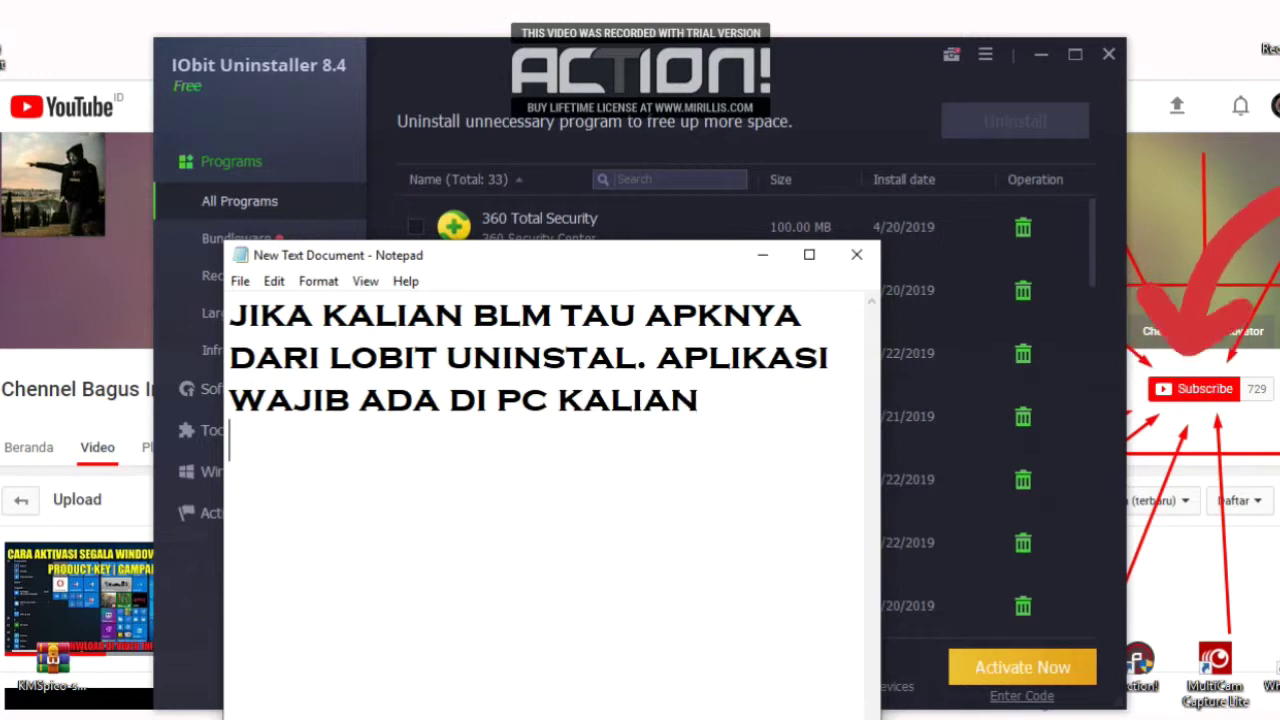
# Add the line "MAAF KETIKANNYA KERAS HAHAH MUSTI GANTI" to the note
pyautogui.write('MAAF')
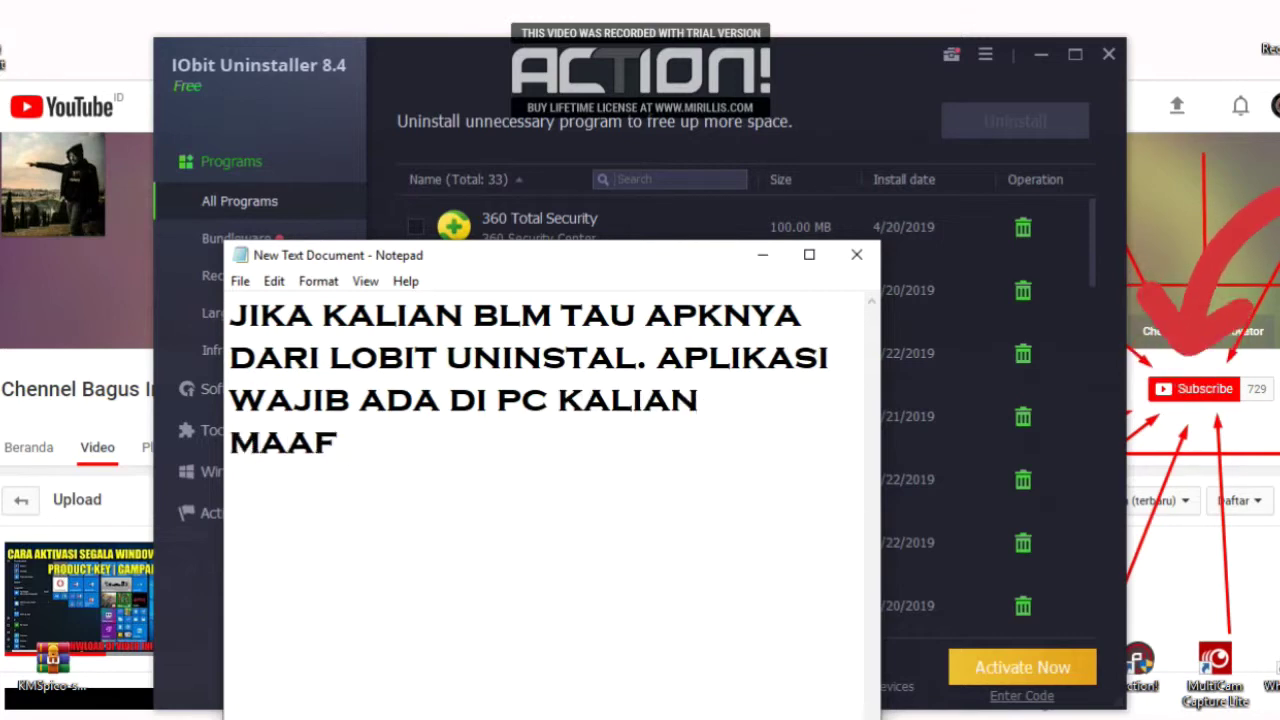
pyautogui.write(' K')
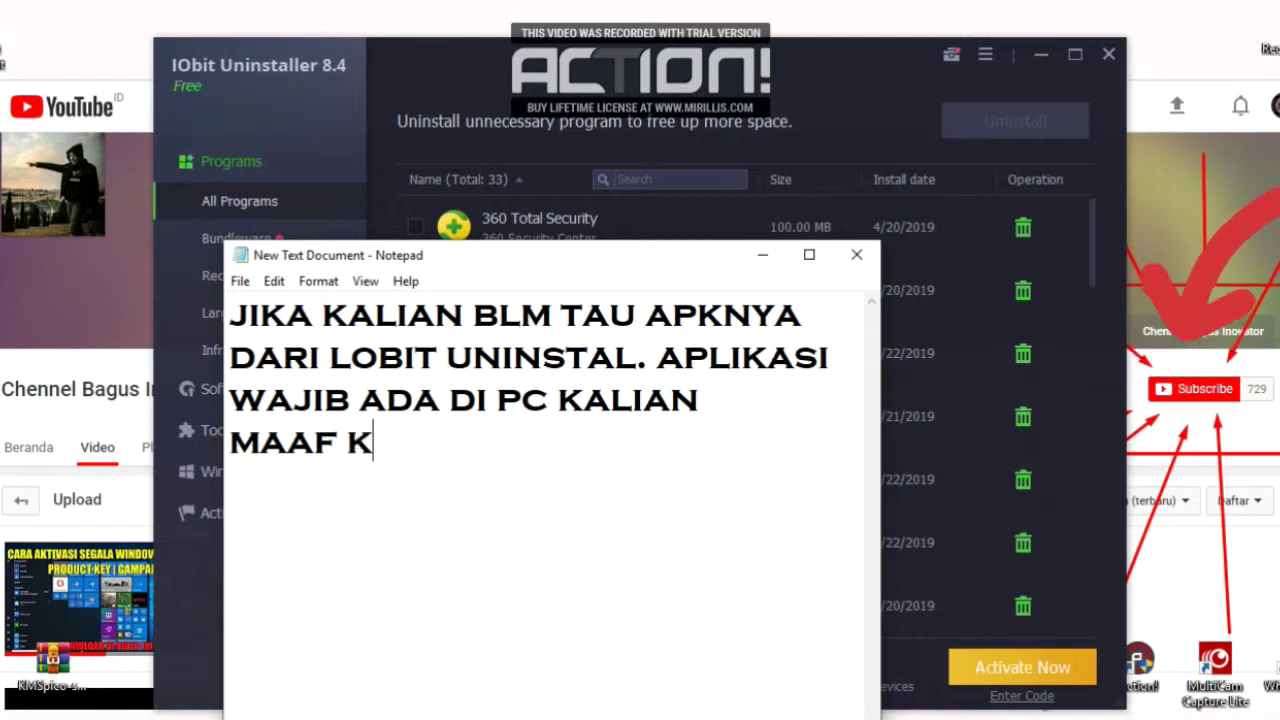
pyautogui.write('ETIKANNYA K')
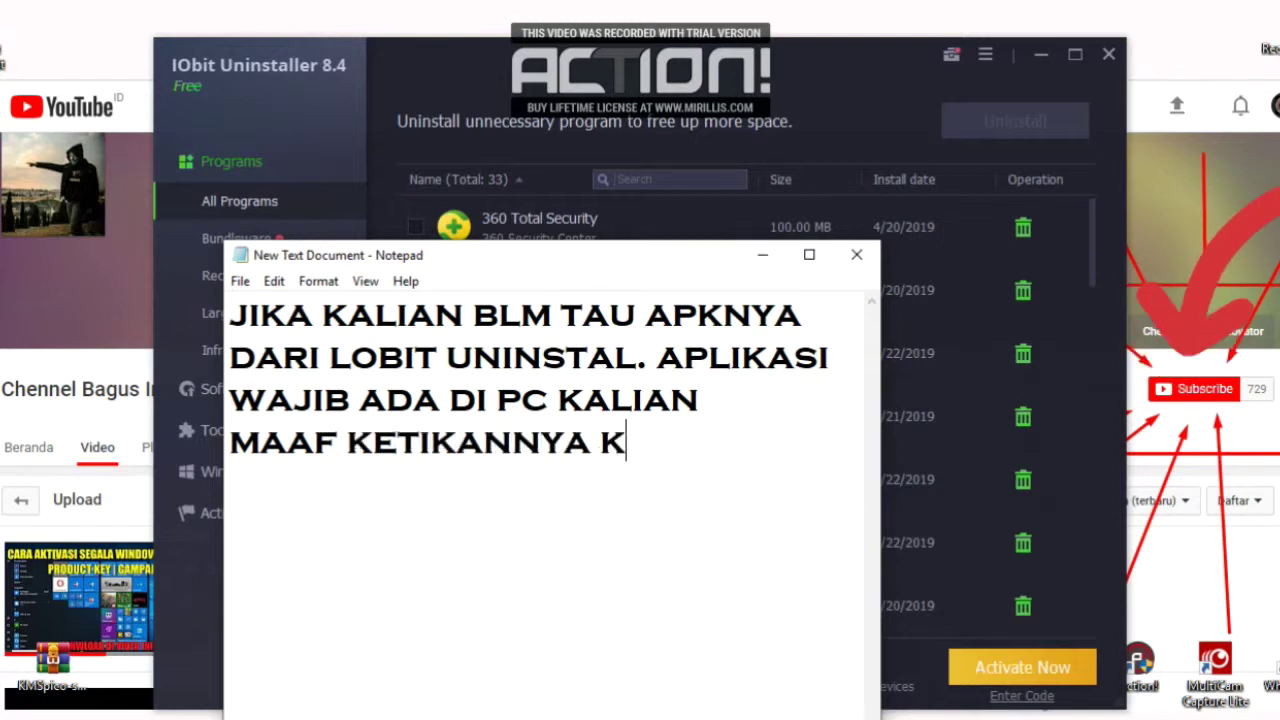
pyautogui.write('ERAS HAHAH ')
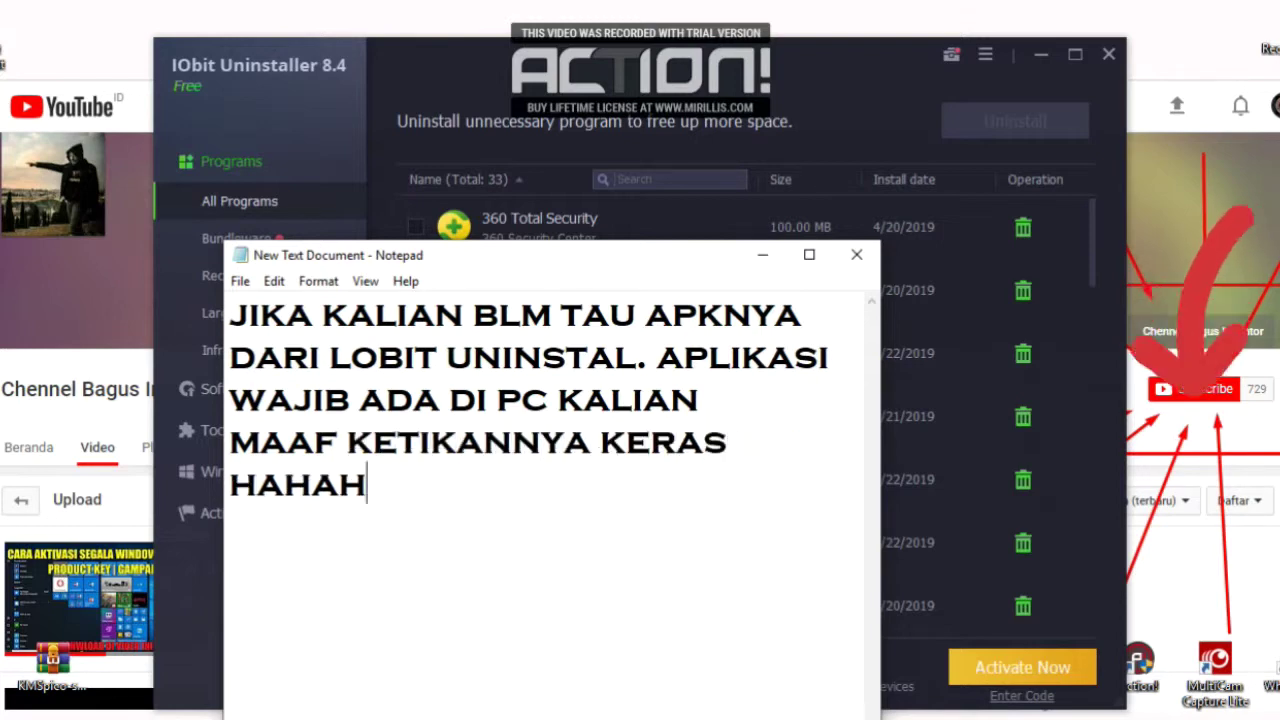
pyautogui.write('MUSTI G')
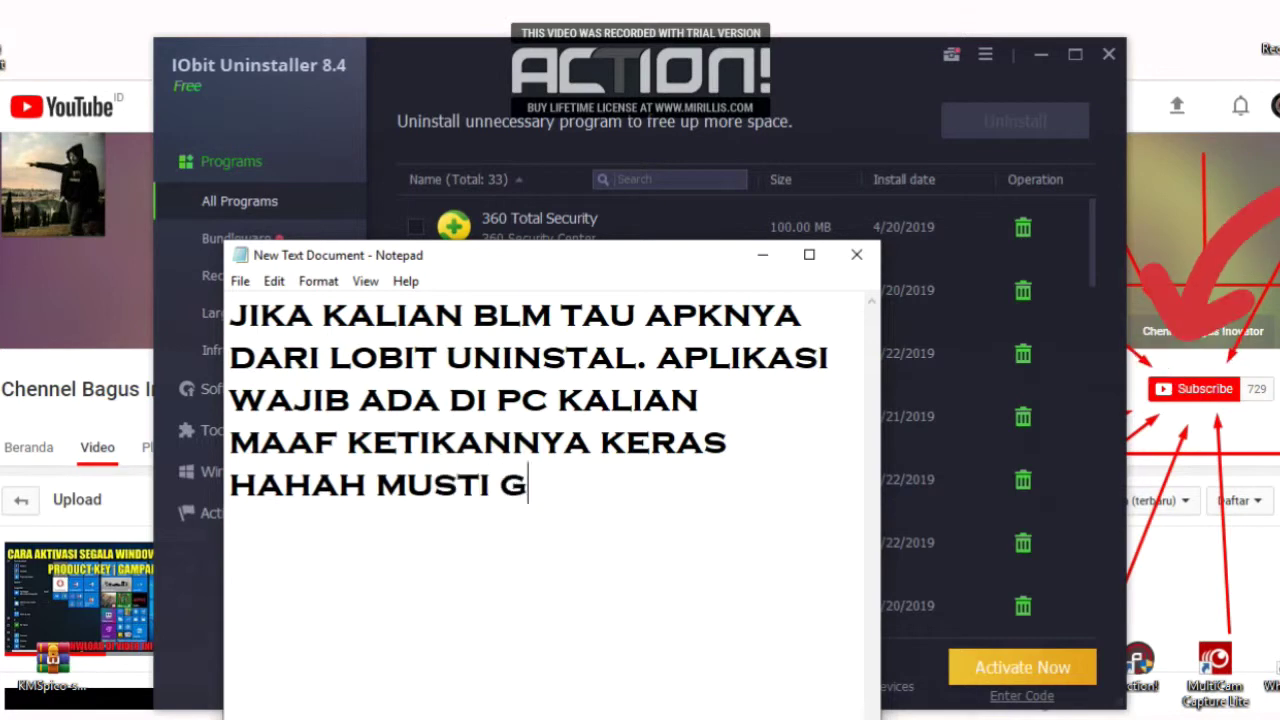
pyautogui.write('ANTI')
# Delete all of the note's text and minimize the Notepad window
pyautogui.moveTo(677, 572); pyautogui.dragTo(230, 314)
pyautogui.press('BackSpace')
pyautogui.click(762, 254)
# Start uninstalling Movavi Screen Capture Studio 6 with a restore point and automatic removal of residual files
pyautogui.scroll(-5, 691, 311)
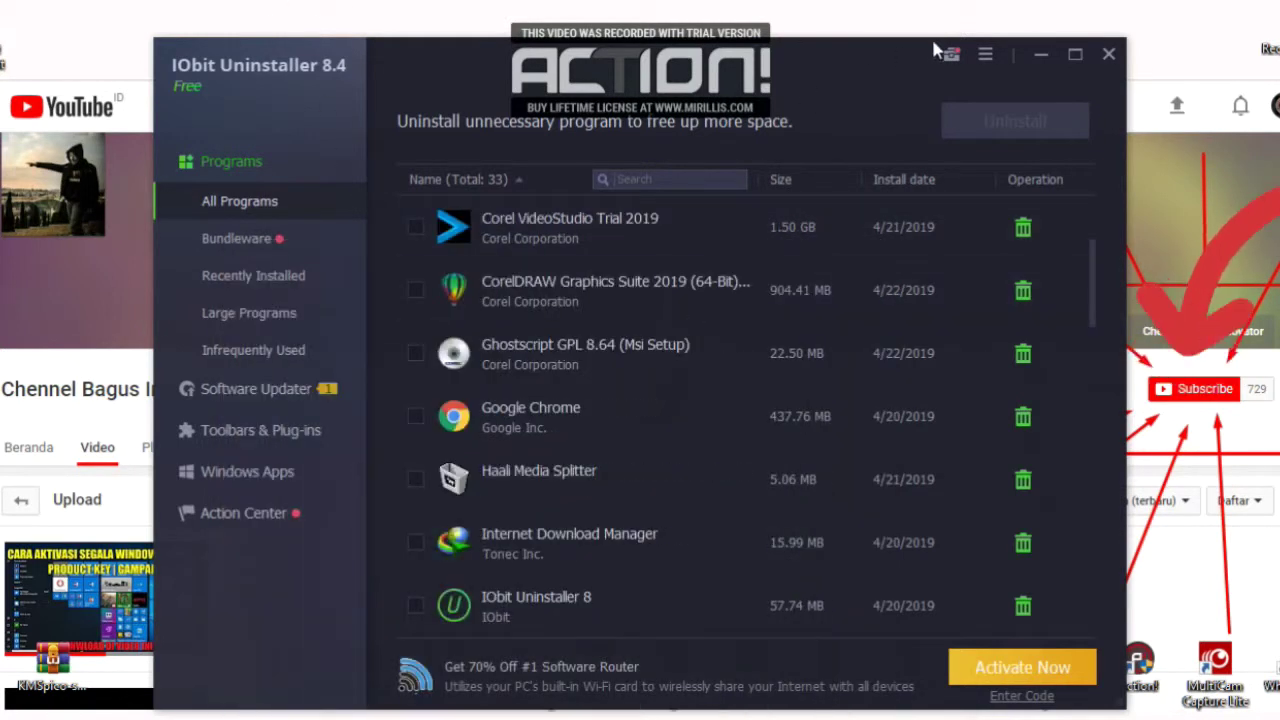
pyautogui.scroll(-5, 656, 362)
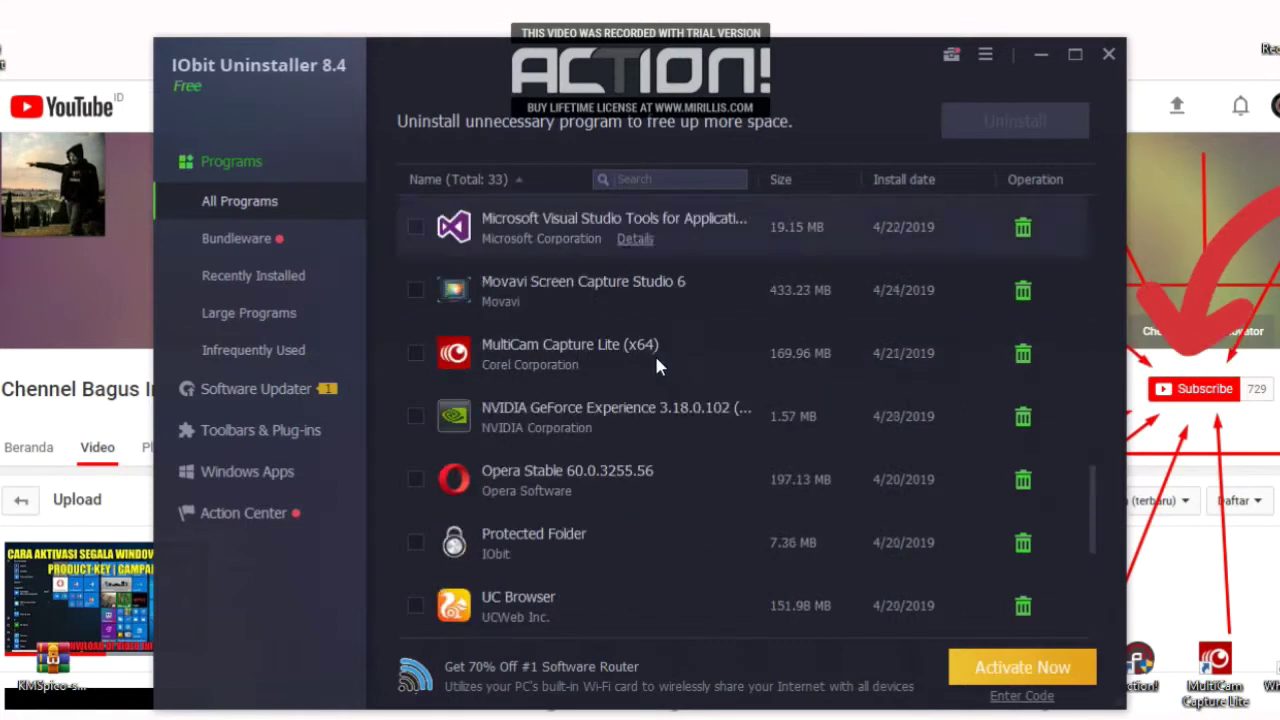
pyautogui.click(414, 289)
pyautogui.click(1018, 120)
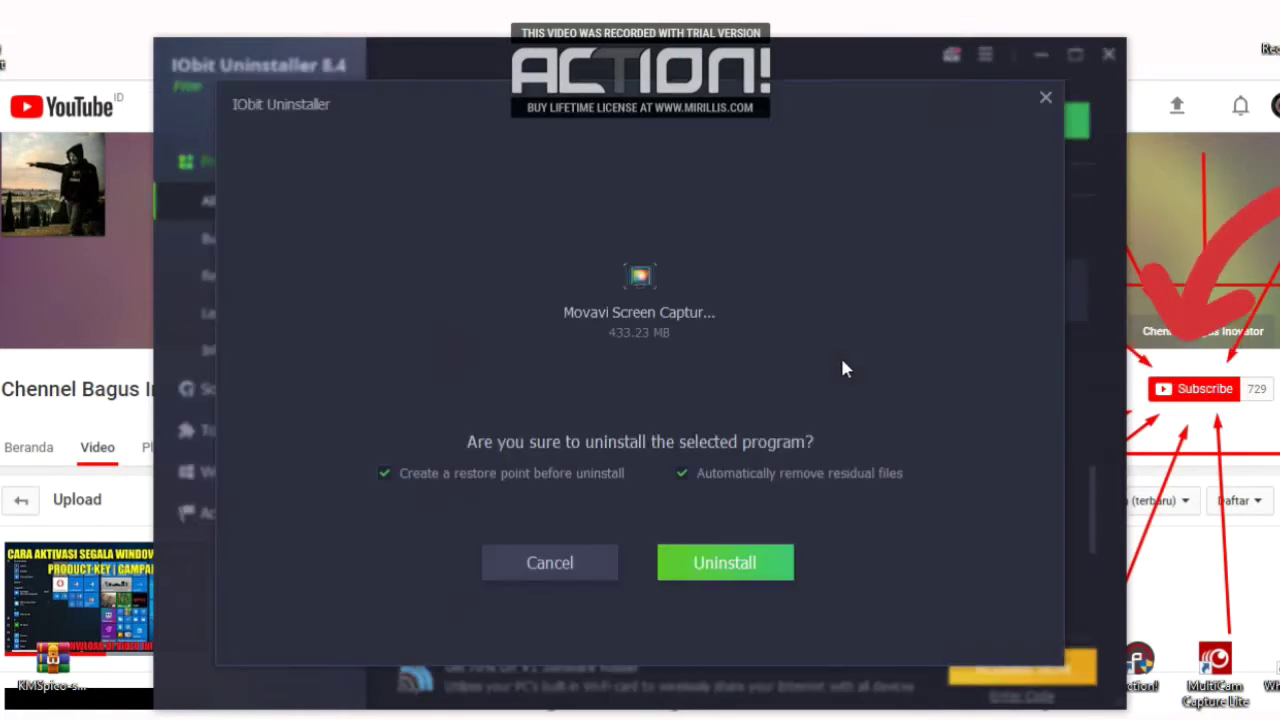
pyautogui.click(746, 564)
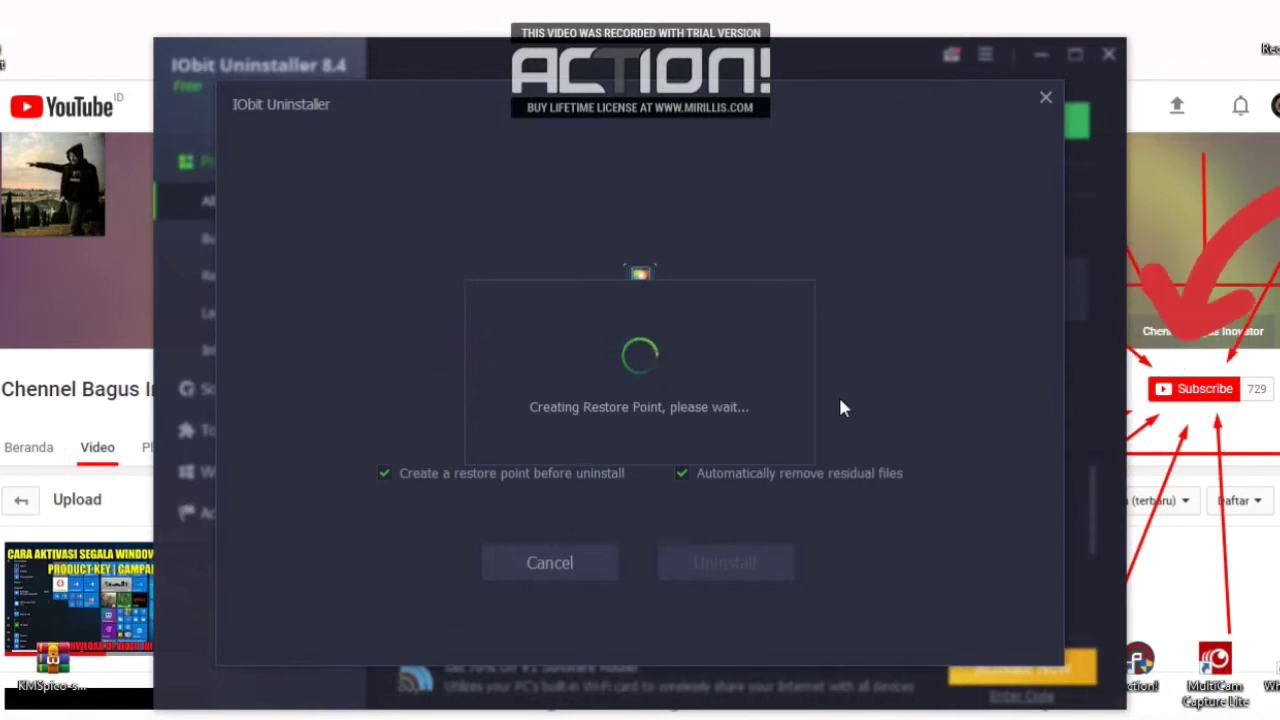
pyautogui.rightClick(1114, 234)
pyautogui.click(1143, 289)
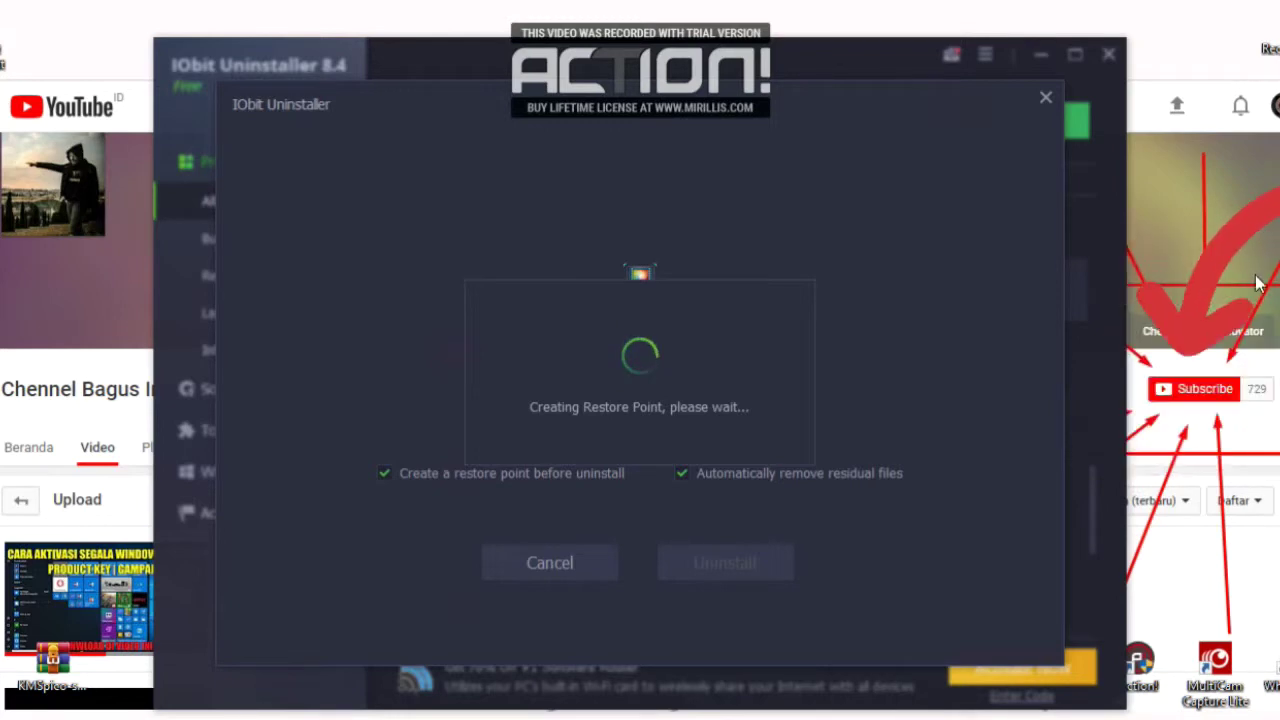
pyautogui.rightClick(1228, 232)
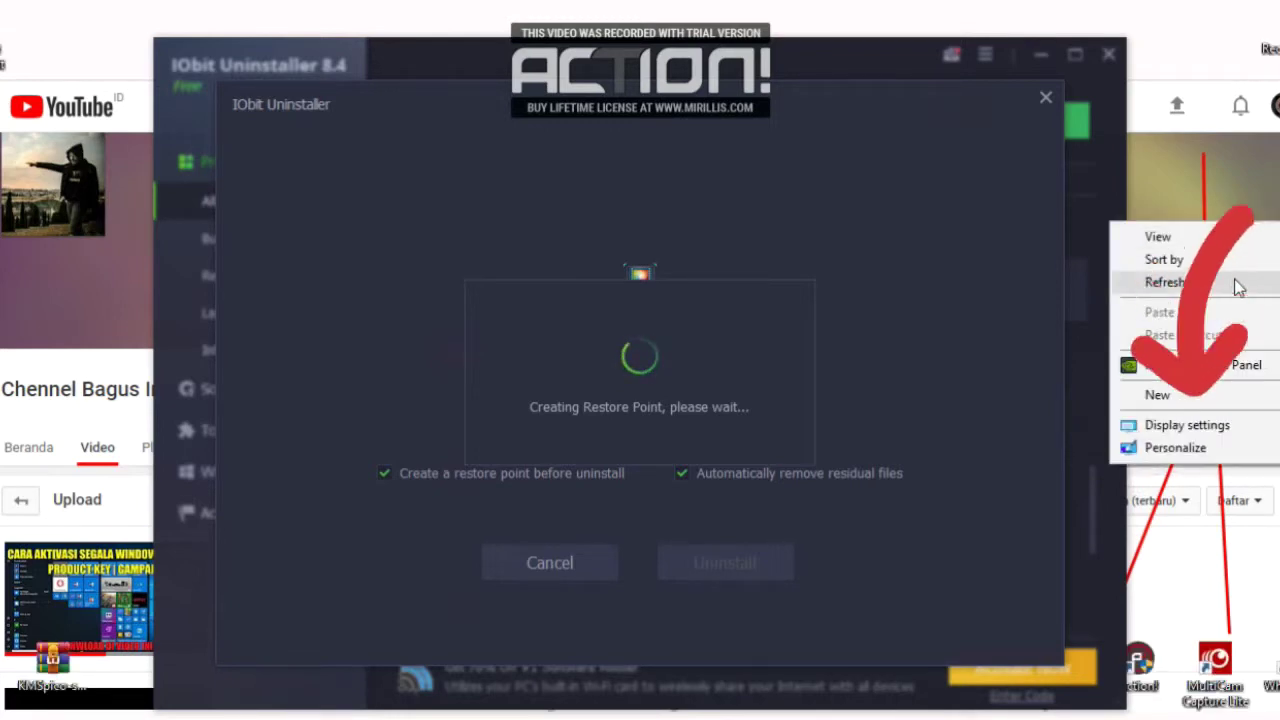
pyautogui.click(1150, 288)
pyautogui.rightClick(1218, 226)
pyautogui.click(1150, 284)
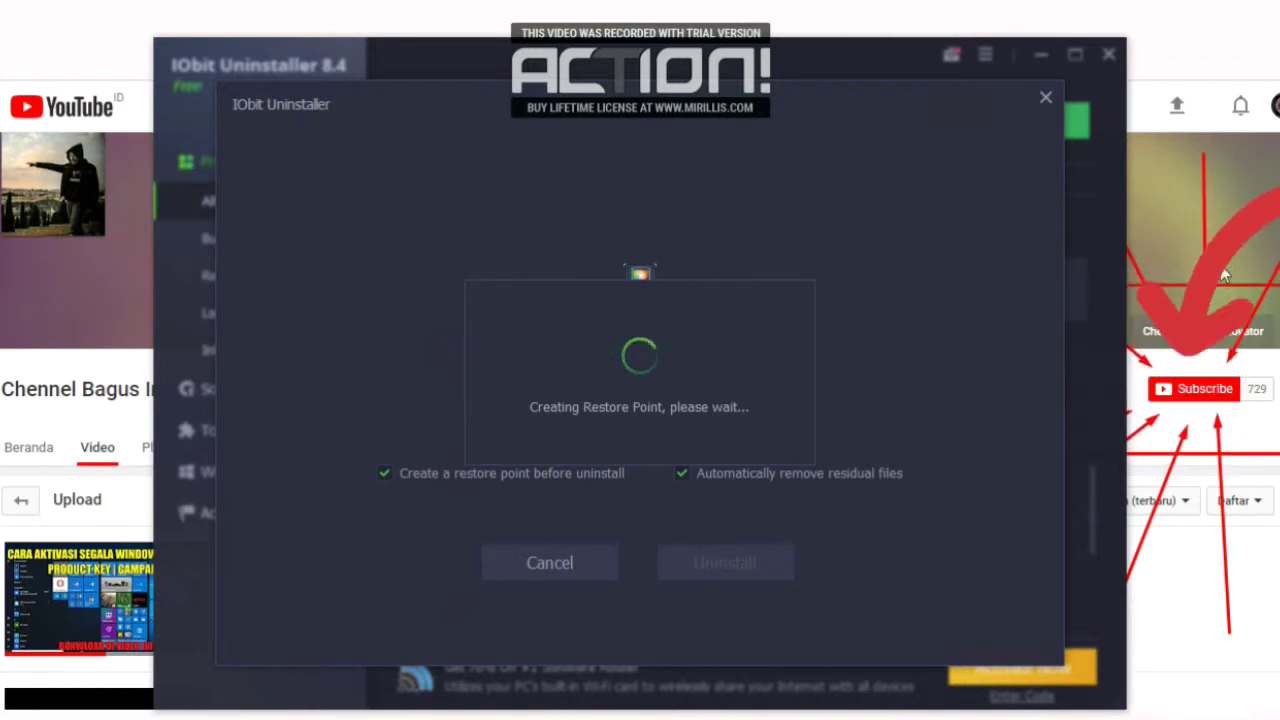
pyautogui.rightClick(1218, 245)
pyautogui.click(1150, 288)
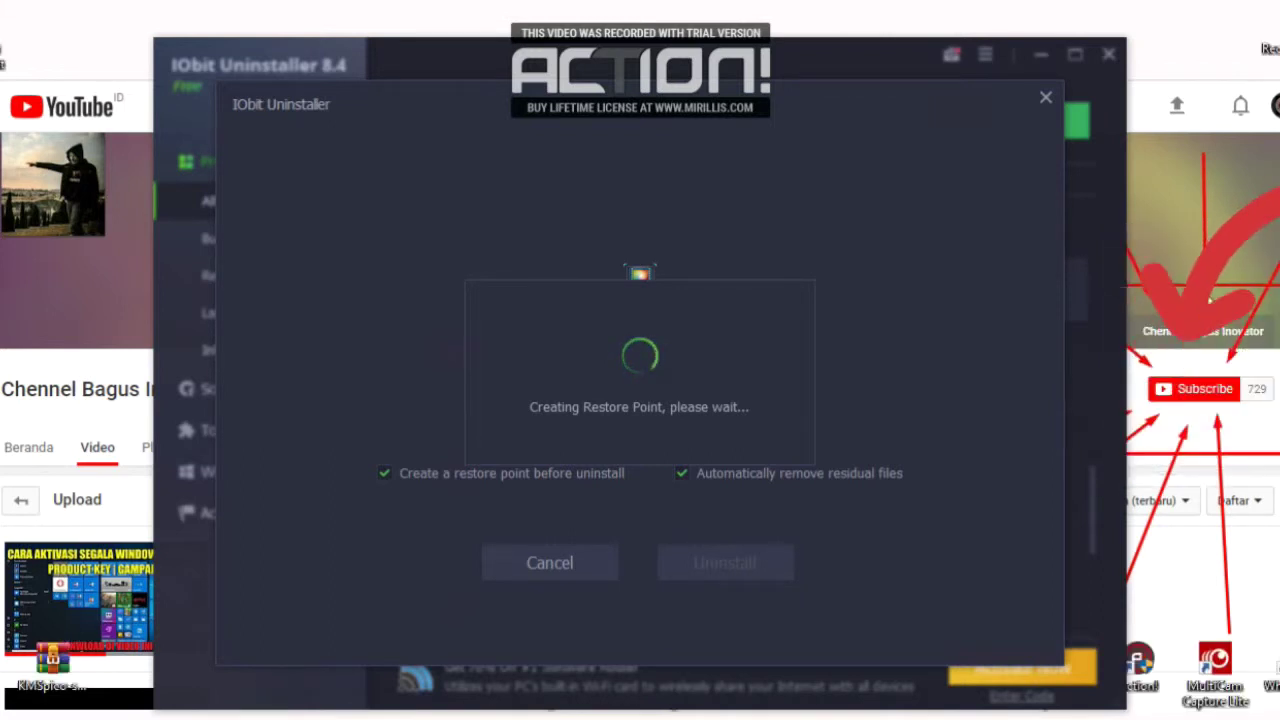
pyautogui.rightClick(1215, 238)
pyautogui.click(1205, 295)
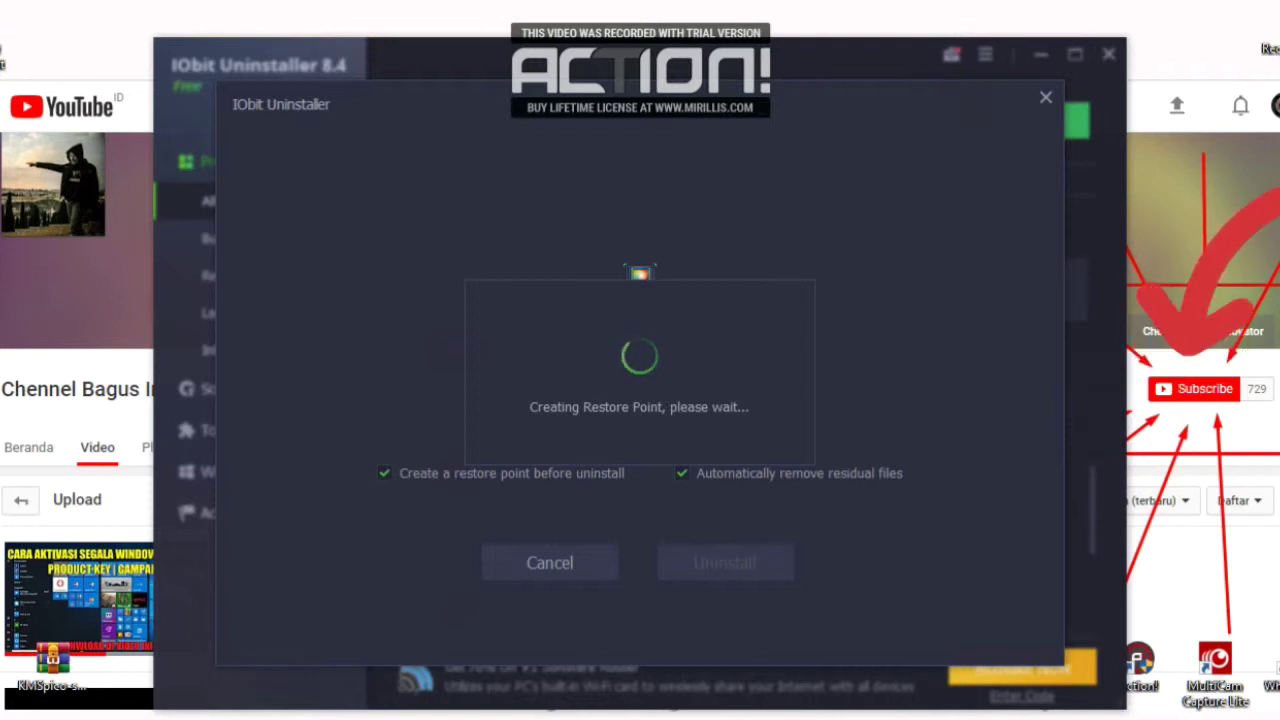
pyautogui.rightClick(1228, 334)
pyautogui.click(1237, 362)
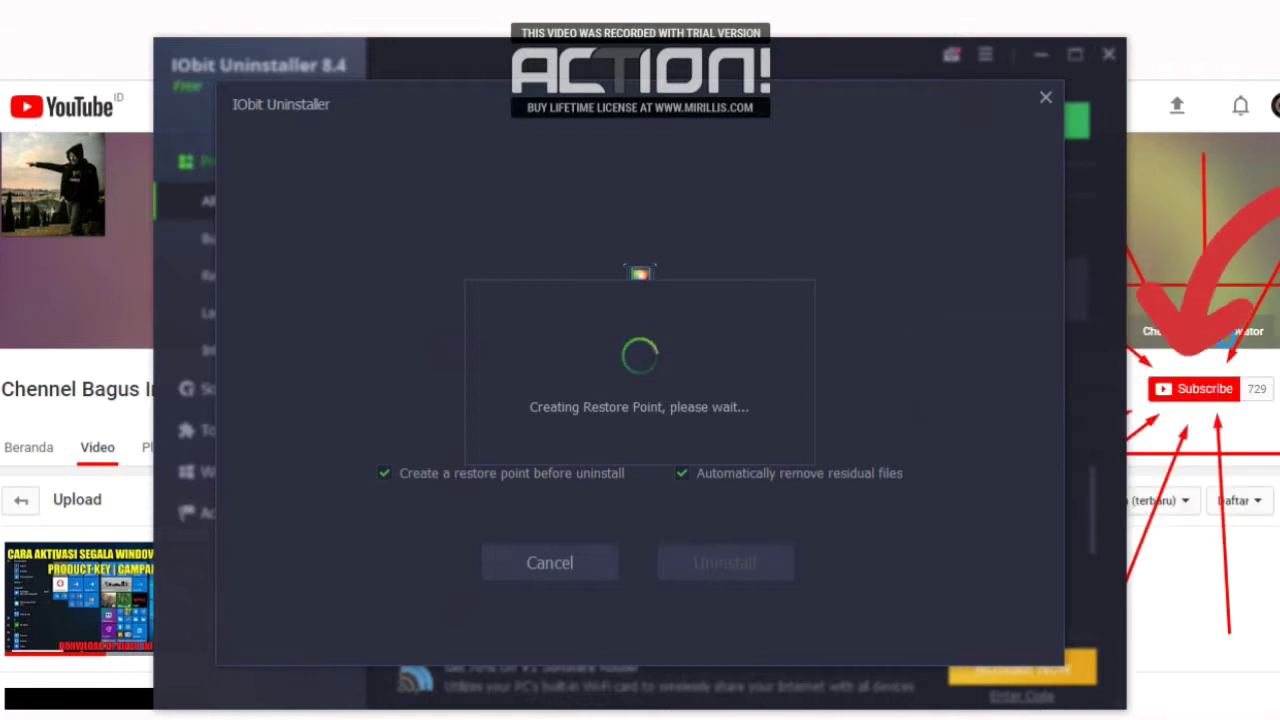
pyautogui.rightClick(1230, 346)
pyautogui.click(1233, 358)
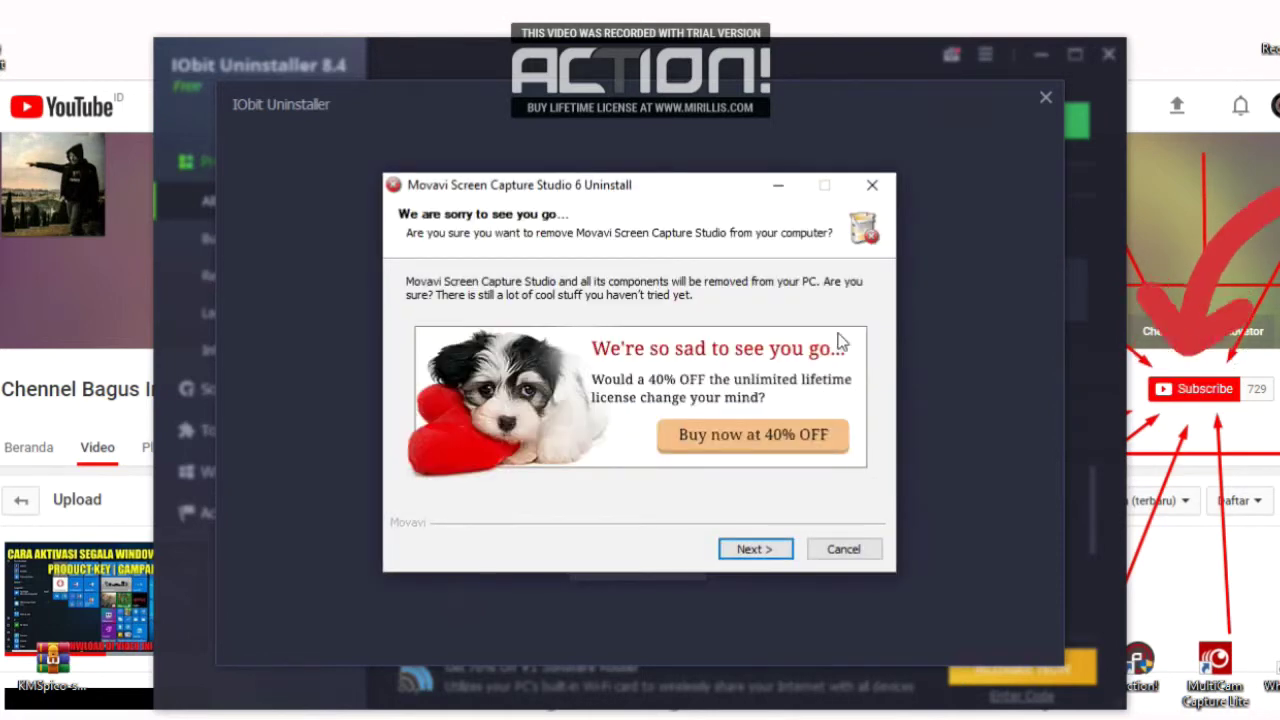
# Confirm the removal in the Movavi Screen Capture Studio 6 uninstall wizard and dismiss the browser window it opens
pyautogui.click(757, 548)
pyautogui.click(774, 551)
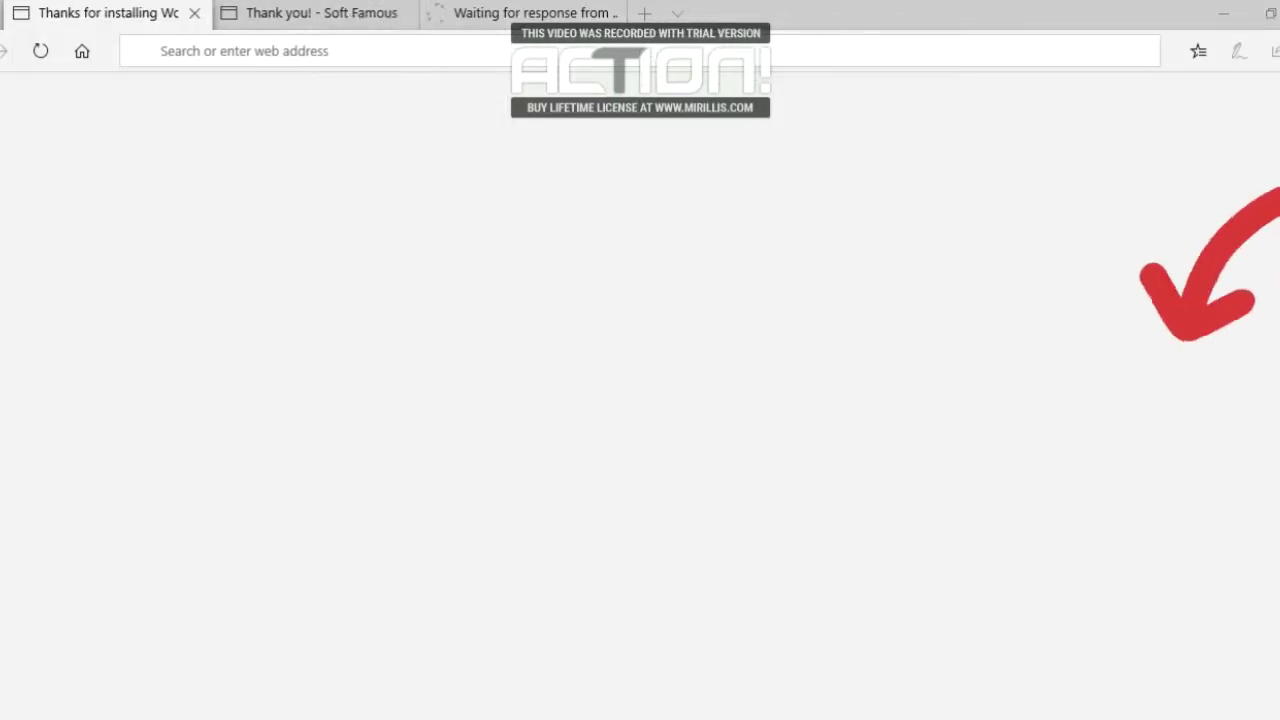
pyautogui.click(768, 614)
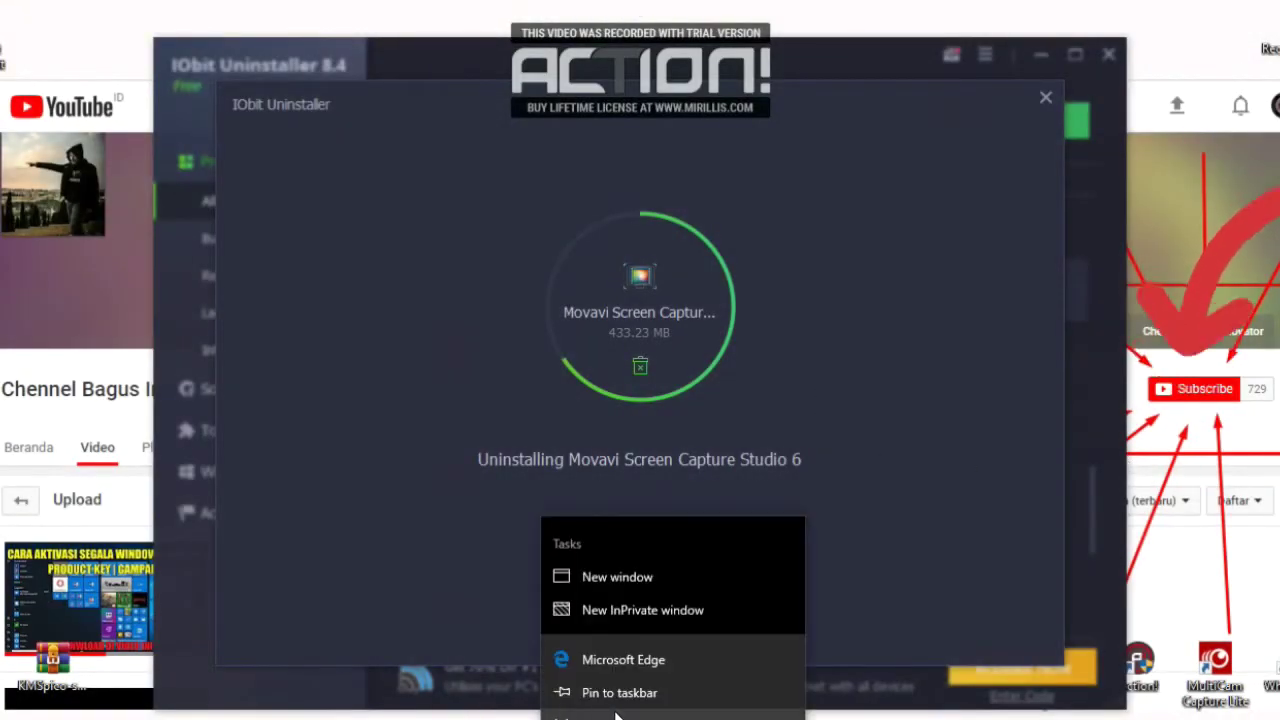
pyautogui.click(1268, 433)
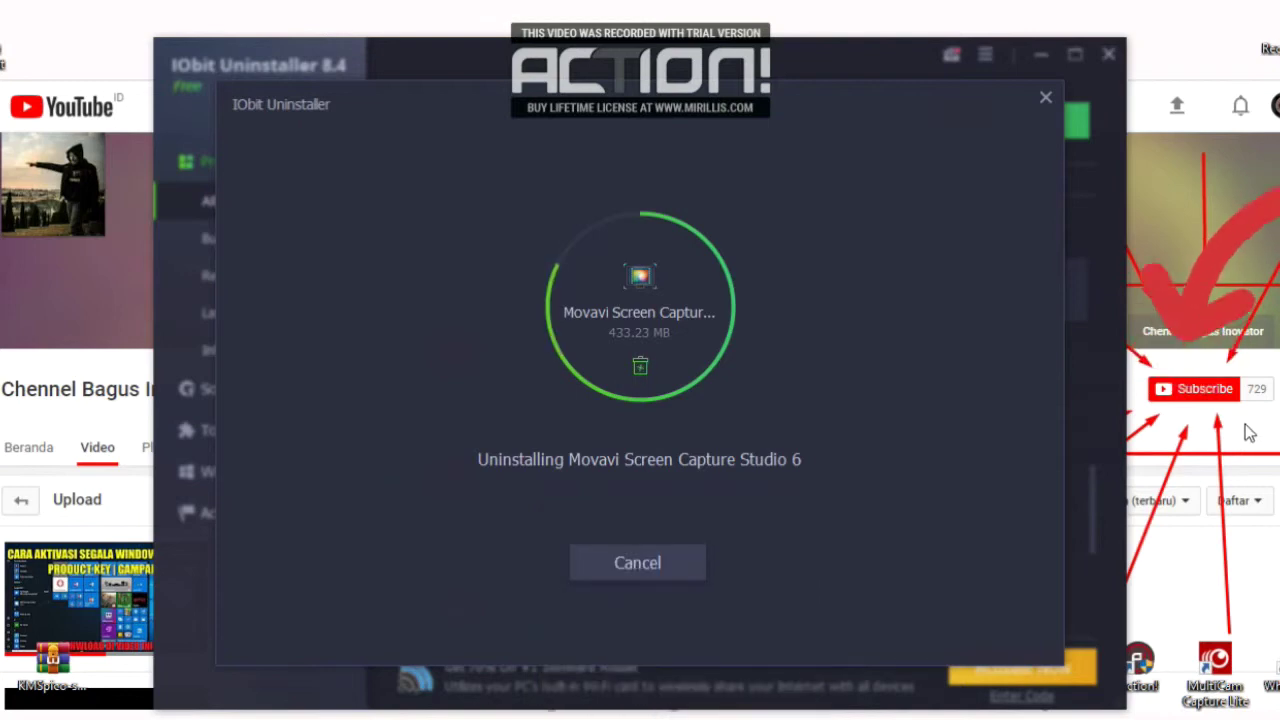
pyautogui.rightClick(1197, 438)
pyautogui.click(1193, 452)
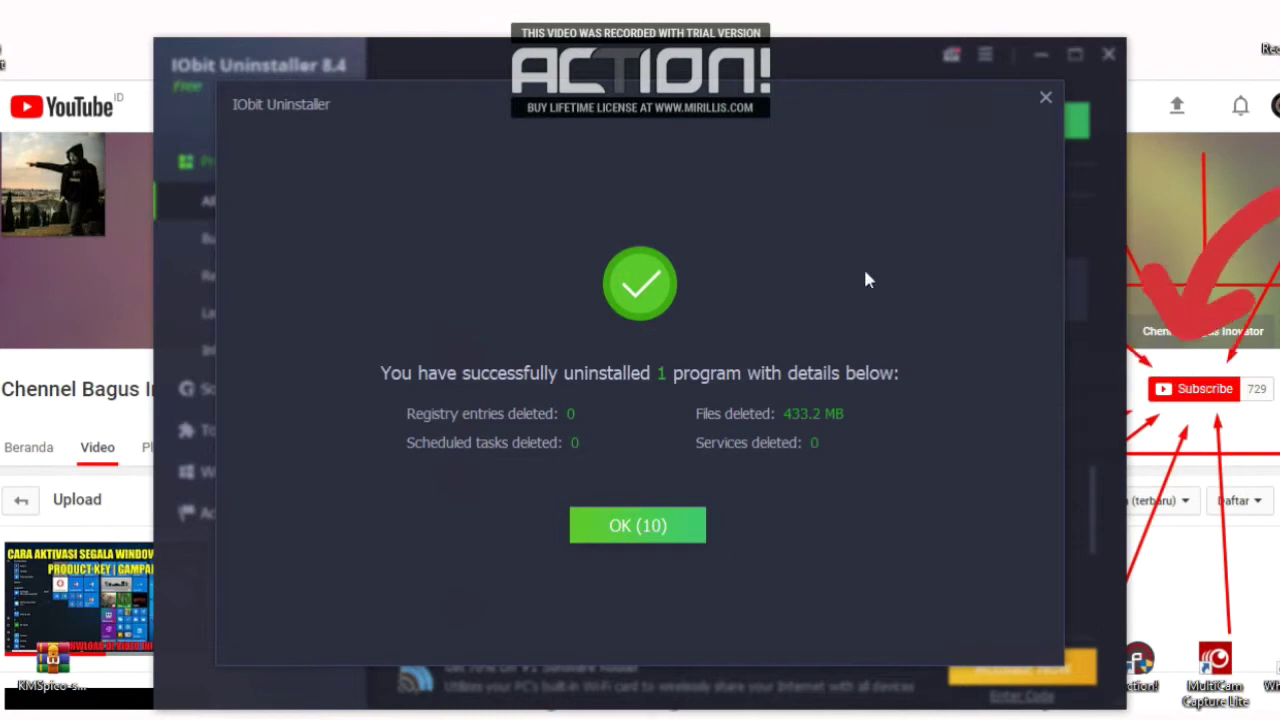
# Close the uninstall summary and check the program list for any remaining Movavi Screen Capture Studio entry
pyautogui.click(628, 522)
pyautogui.scroll(-6, 722, 435)
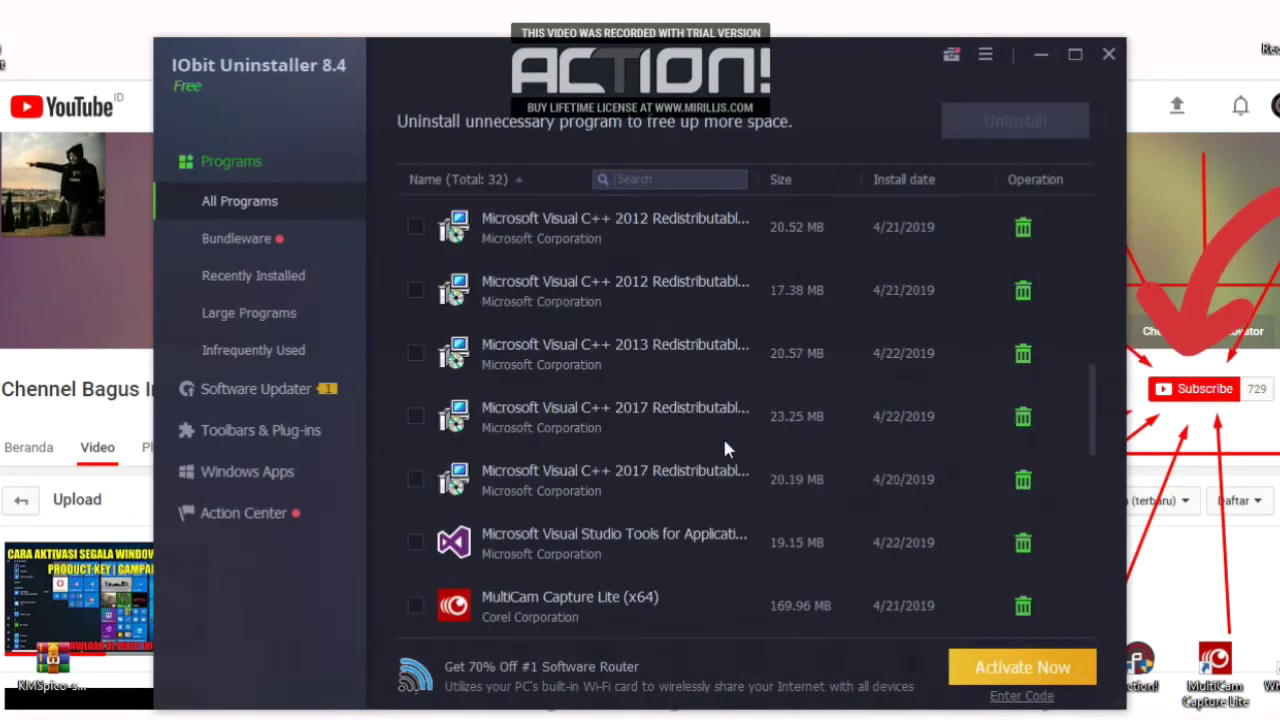
pyautogui.scroll(-3, 716, 429)
pyautogui.scroll(9, 716, 429)
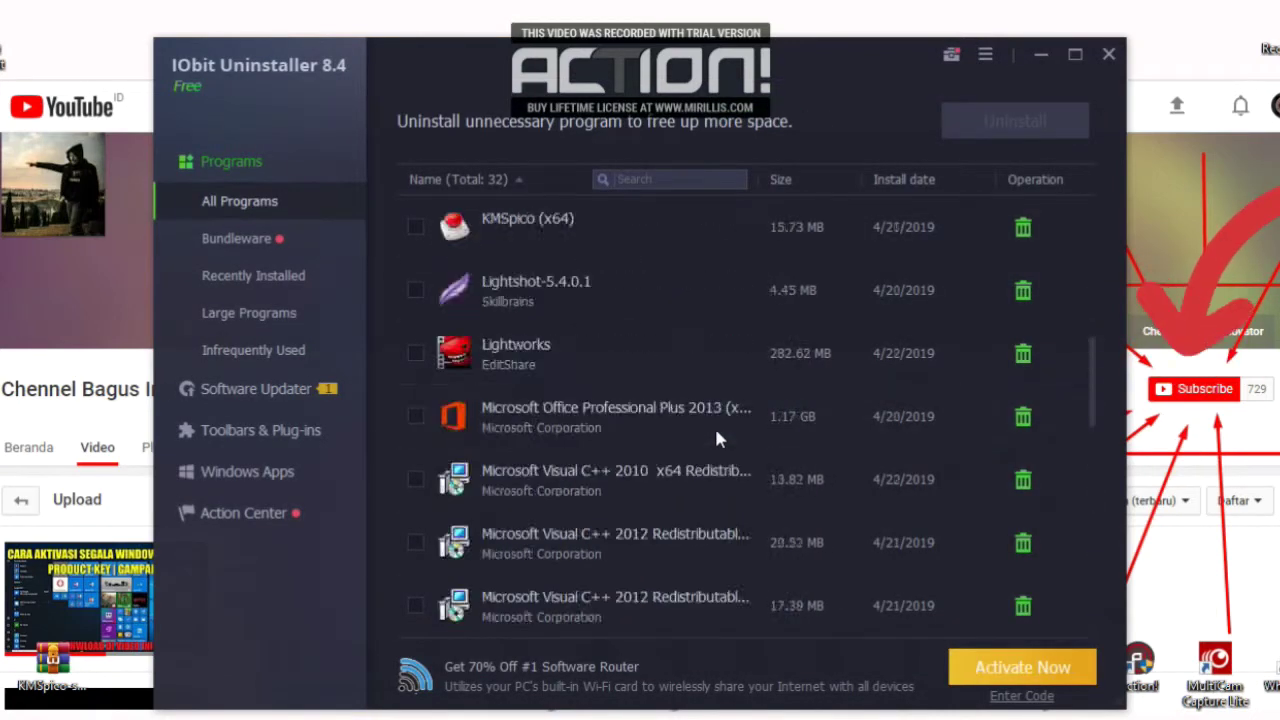
# Minimize the uninstaller window and refresh the desktop
pyautogui.click(1042, 55)
pyautogui.rightClick(990, 184)
pyautogui.click(1054, 244)
pyautogui.rightClick(958, 288)
pyautogui.click(964, 297)
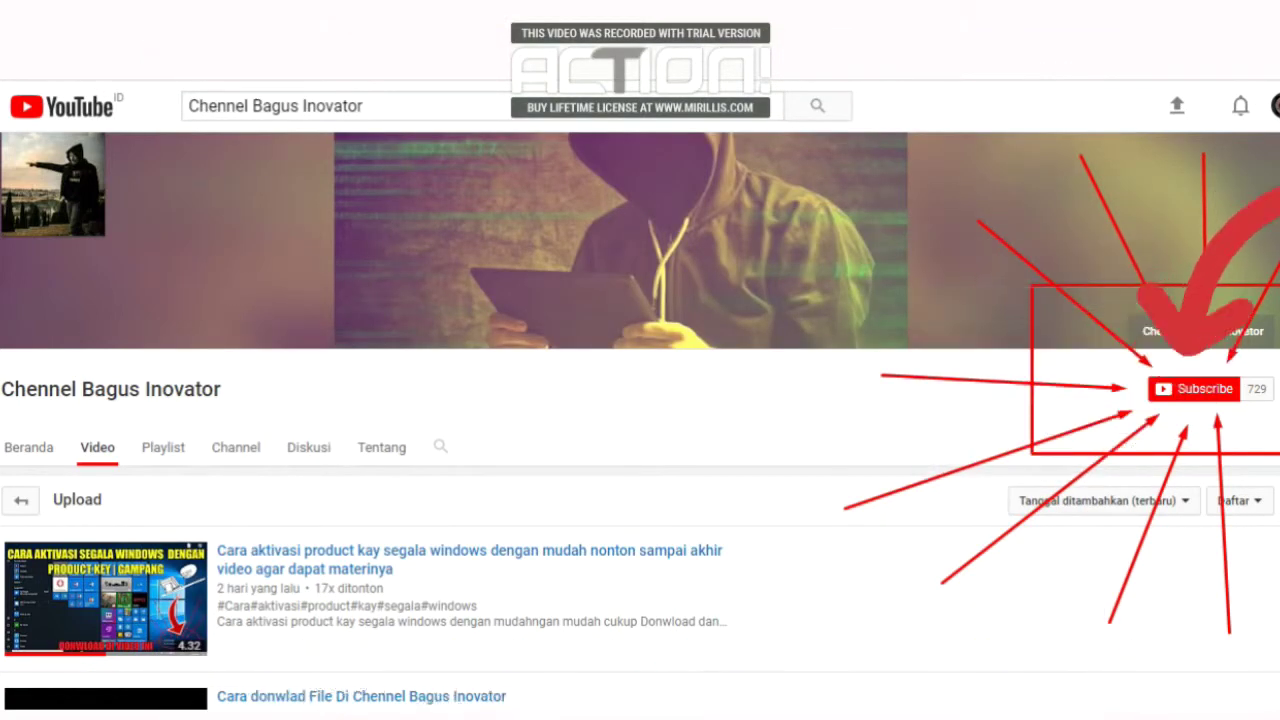
# Bring IObit Uninstaller back, look through its program list once more and close the program
pyautogui.hotkey('alt', 'Tab')
pyautogui.scroll(-3, 737, 370)
pyautogui.scroll(3, 738, 380)
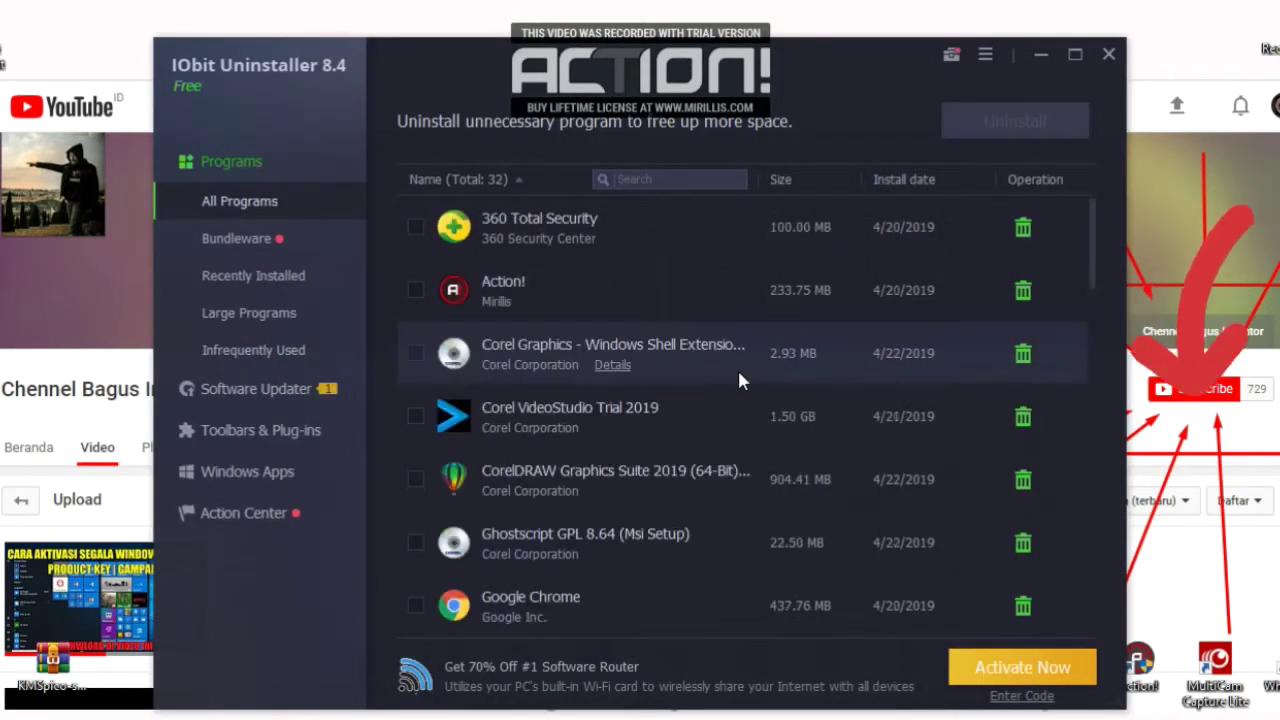
pyautogui.click(1116, 58)
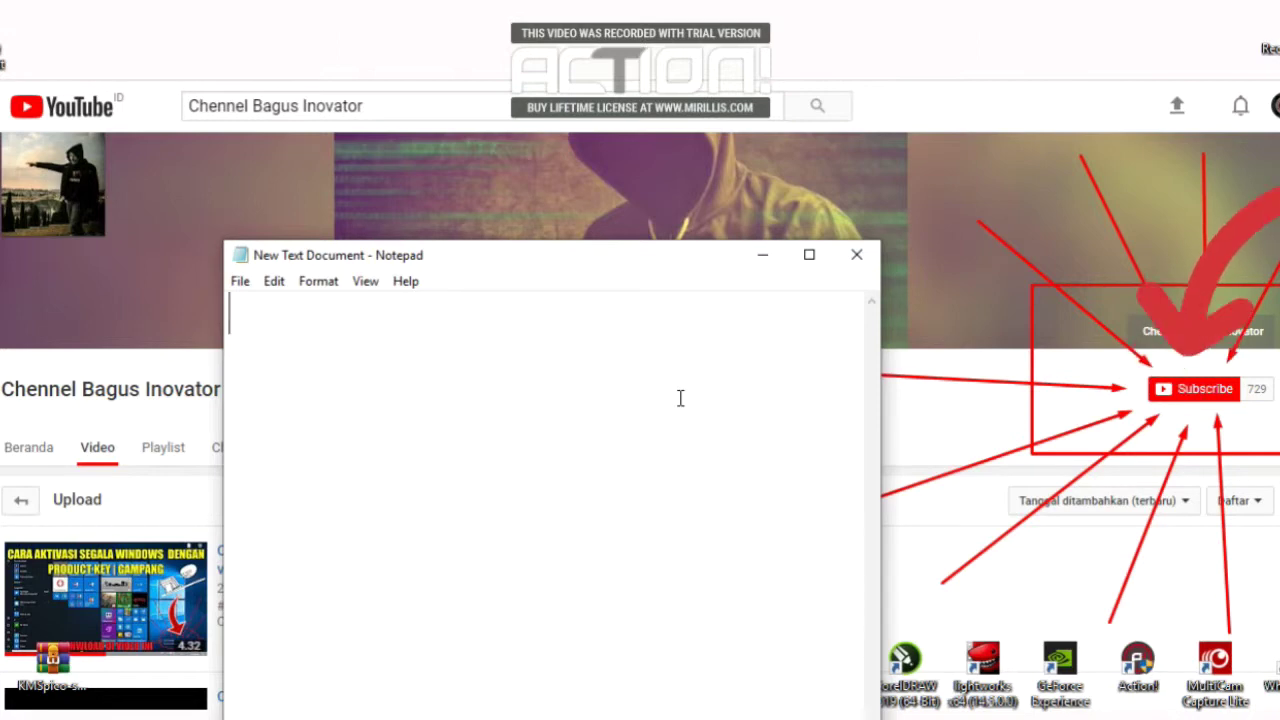
# Write "SUDAH SELESAI SEMOGA" as the first line of the empty note in Notepad
pyautogui.write('SUDAH SELE')
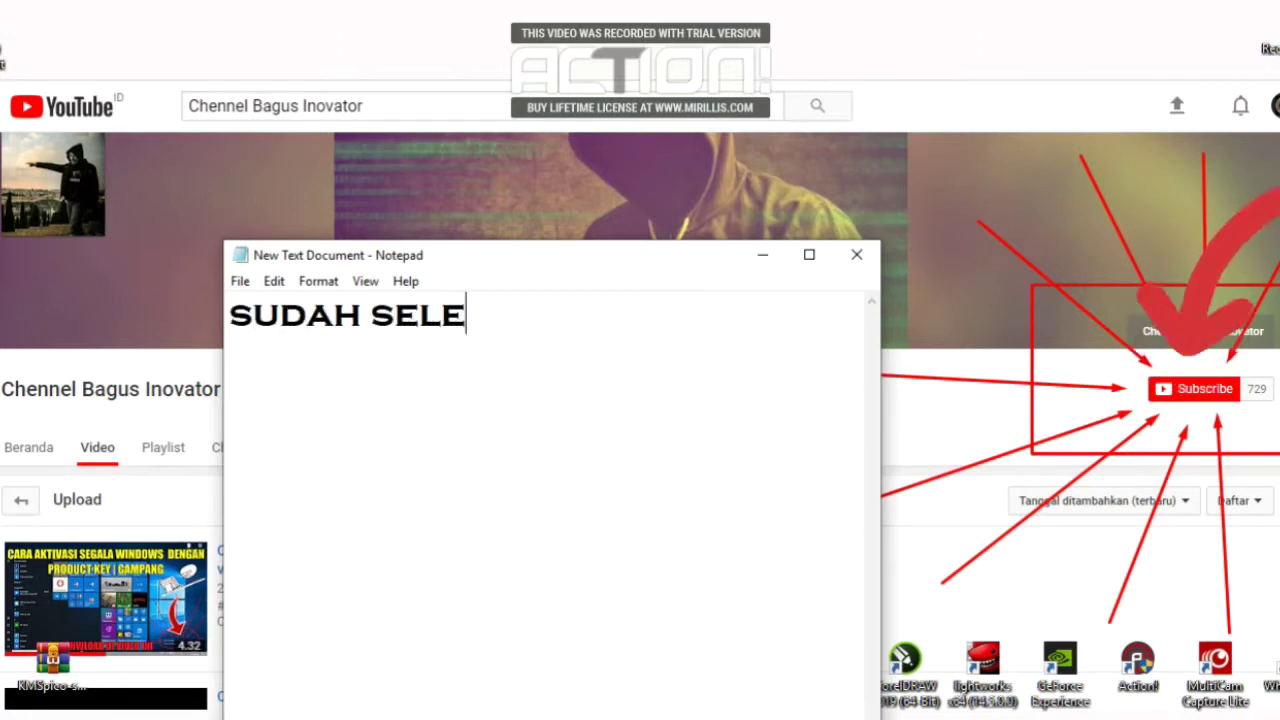
pyautogui.write('SAIMO')
pyautogui.press('BackSpace')
pyautogui.press('BackSpace')
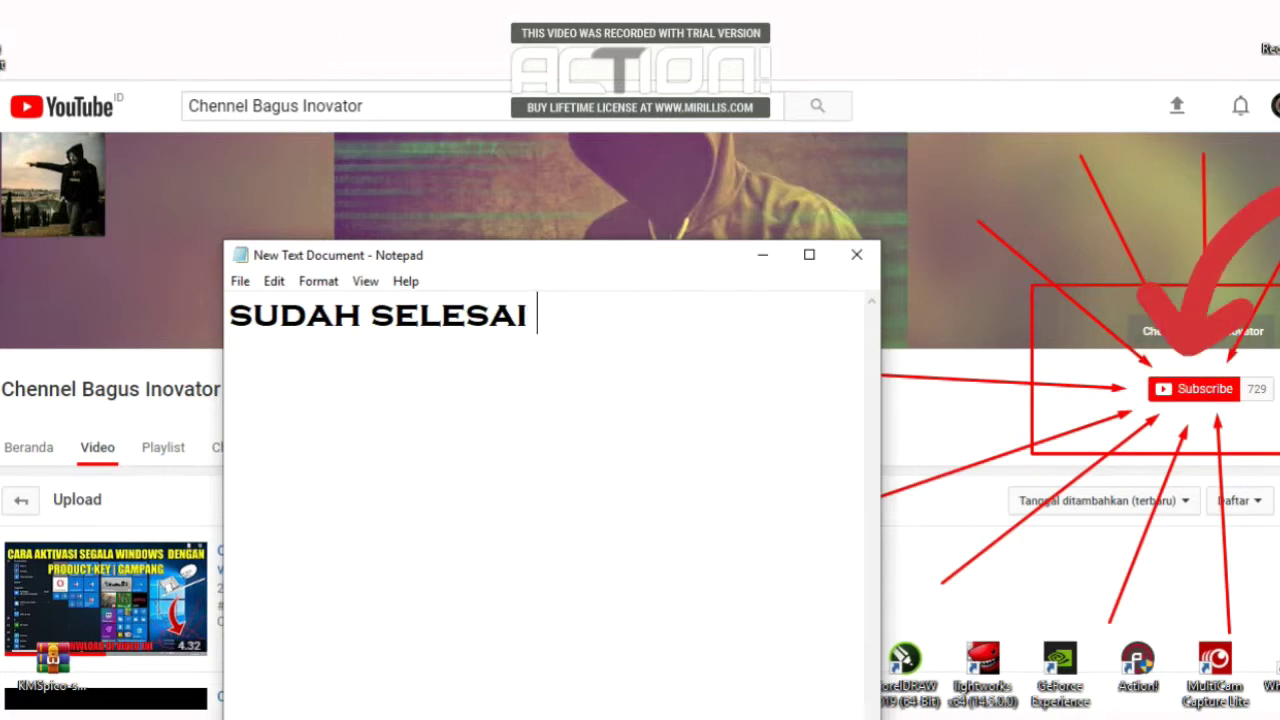
pyautogui.write('SEMOGA')
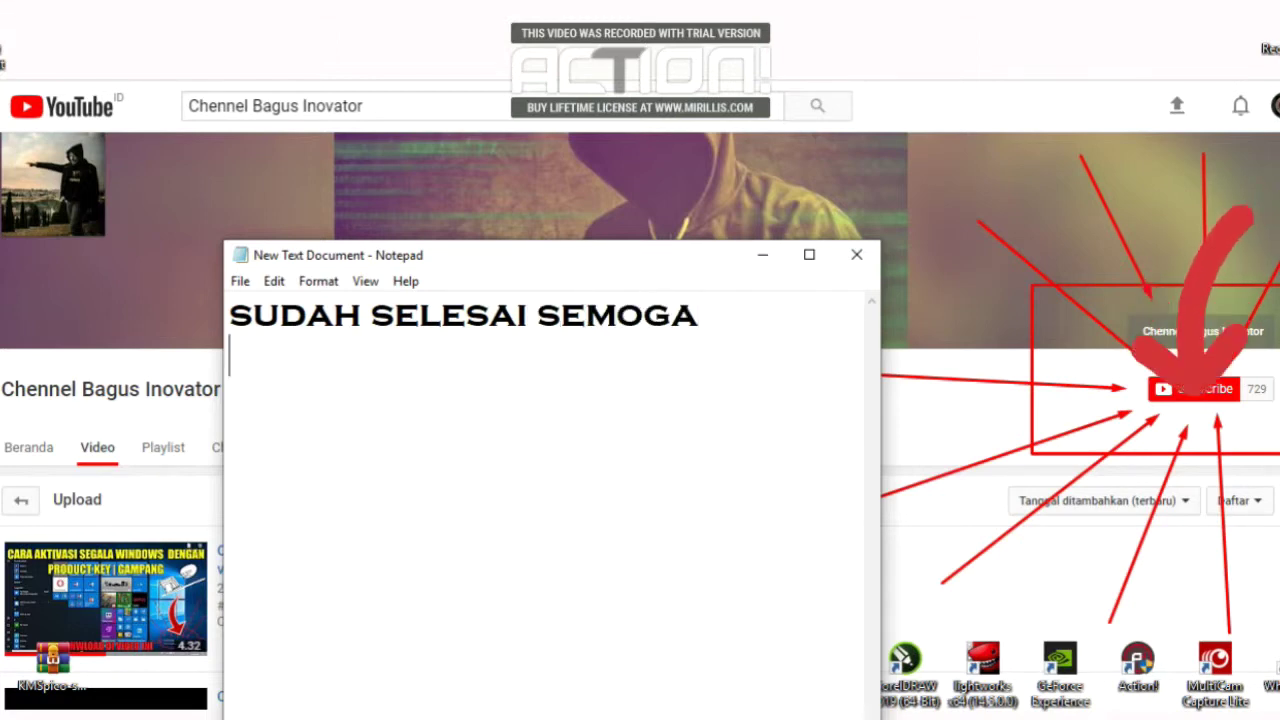
# Start a second line in the note reading "DAPAT MEMBATU YG SERING INSTAL AP"
pyautogui.press('Return')
pyautogui.write('DAPAT M')
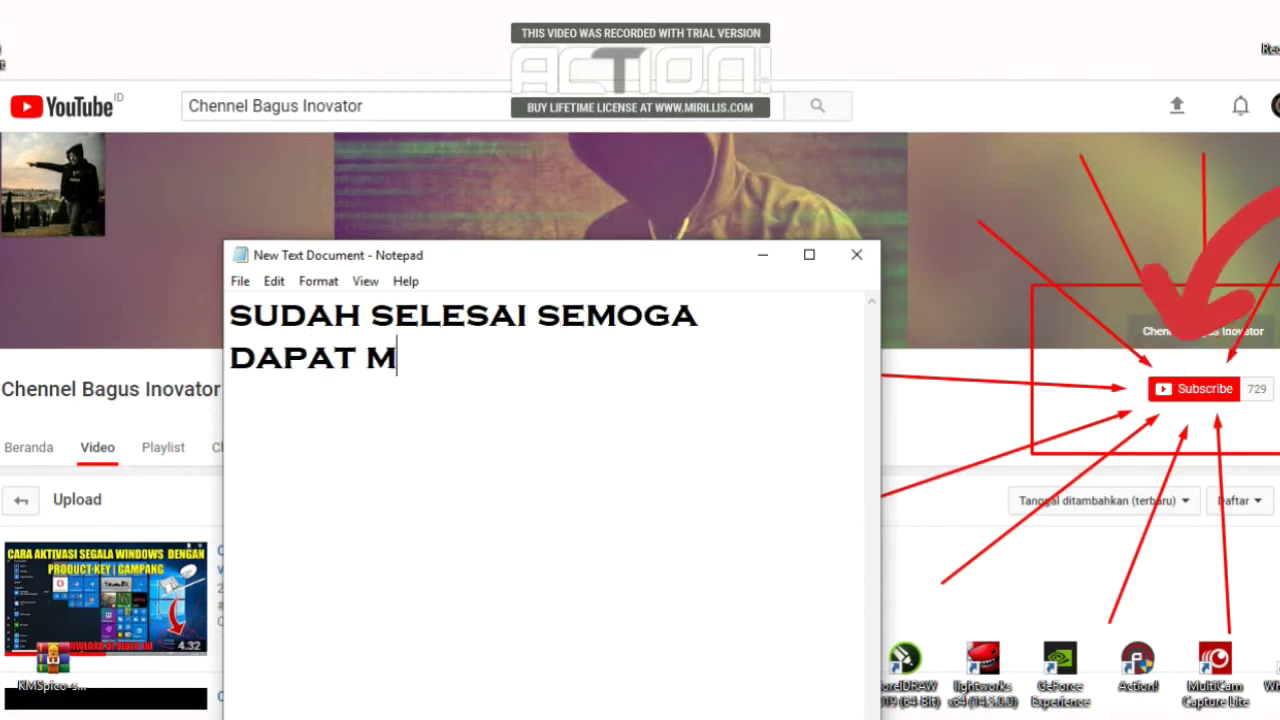
pyautogui.write('EMBATU YG SERO')
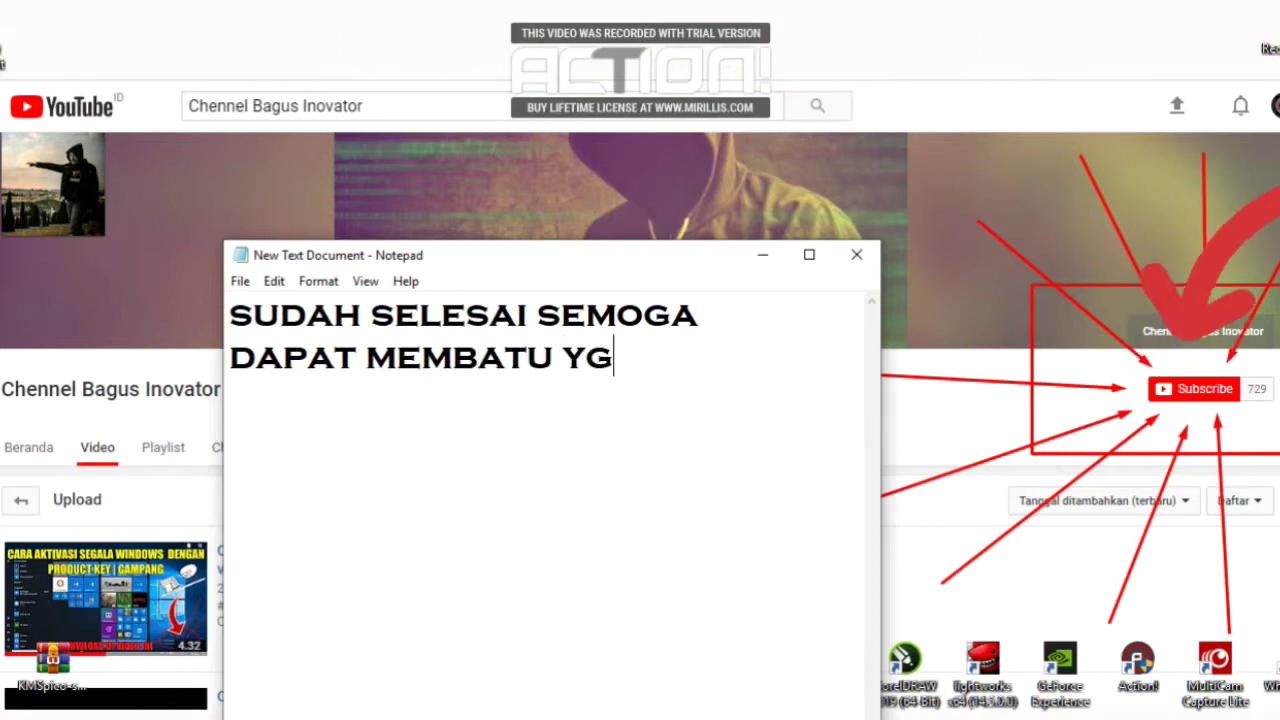
pyautogui.press('BackSpace')
pyautogui.press('BackSpace')
pyautogui.press('BackSpace')
pyautogui.press('BackSpace')
pyautogui.write('SERING INSTAL AP')
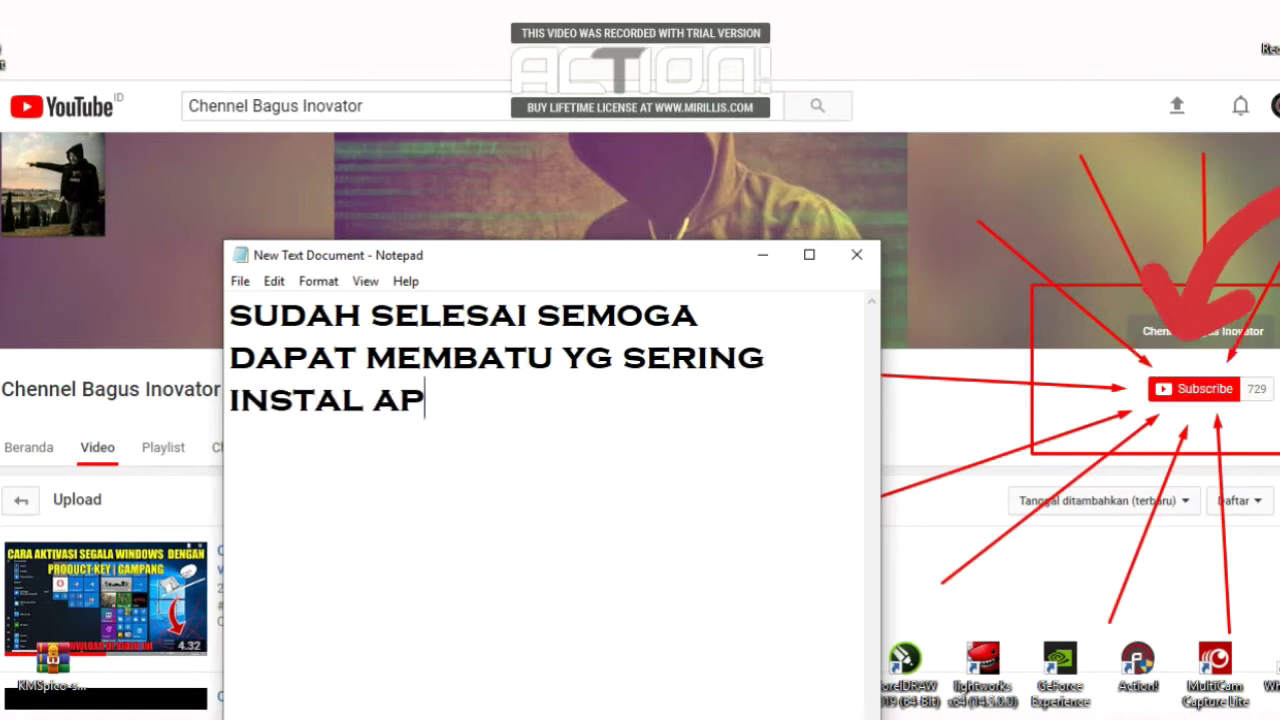
# Complete the word "APK" in the note and continue the sentence with "APUS PASTI GA SAMPAI KE LOKAL"
pyautogui.write('K APYUS')
pyautogui.press('BackSpace')
pyautogui.press('BackSpace')
pyautogui.press('BackSpace')
pyautogui.press('BackSpace')
pyautogui.press('BackSpace')
pyautogui.write('APUS PASTI GA SAMPAI KE LOKAL')
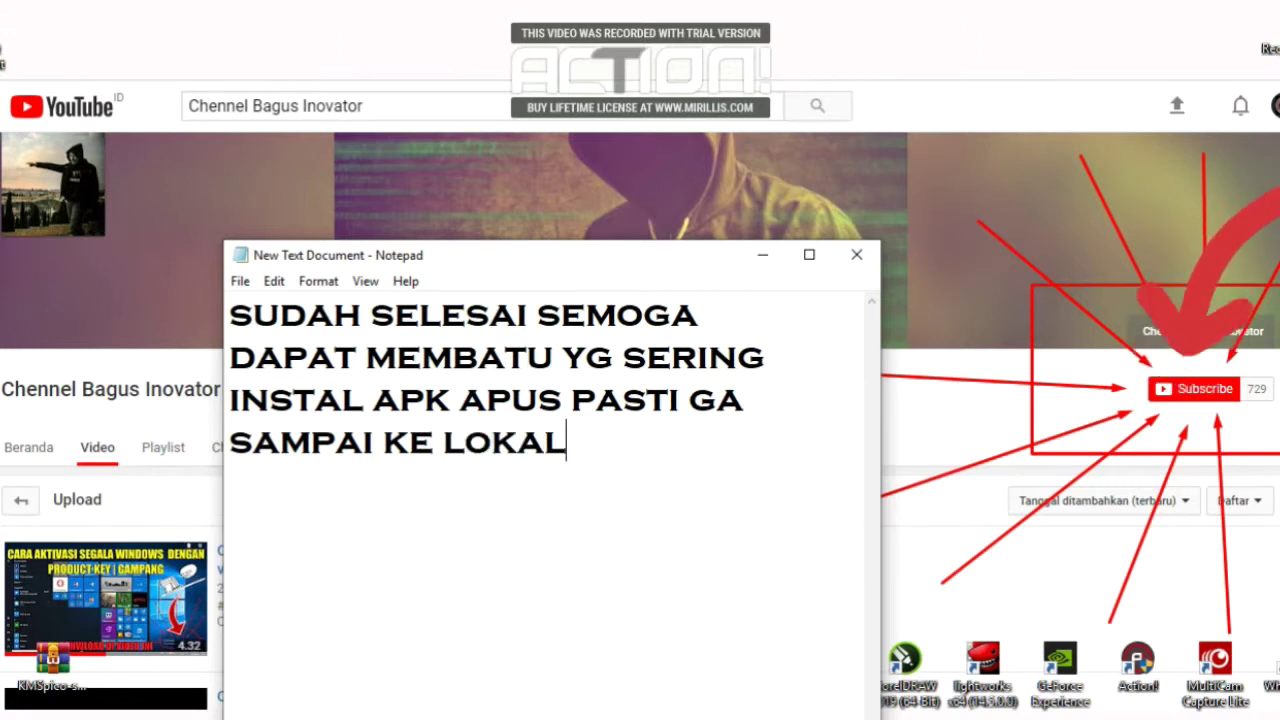